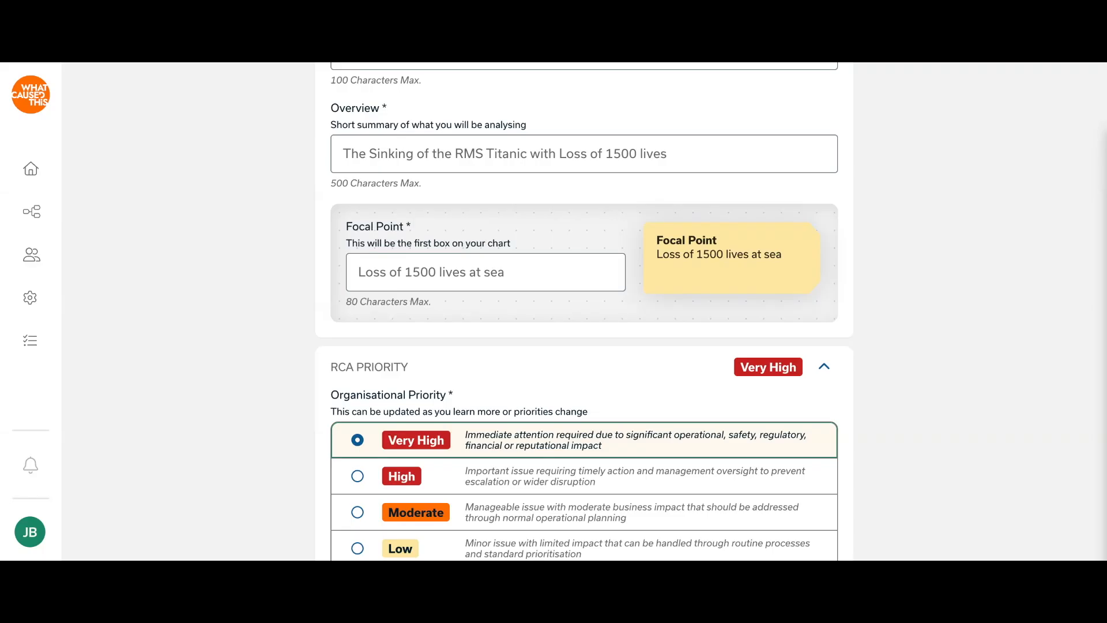
Step: Review the RCA form from its overview and focal point through the organisational priority to the timeline of events
scroll(584, 311, "down", 2)
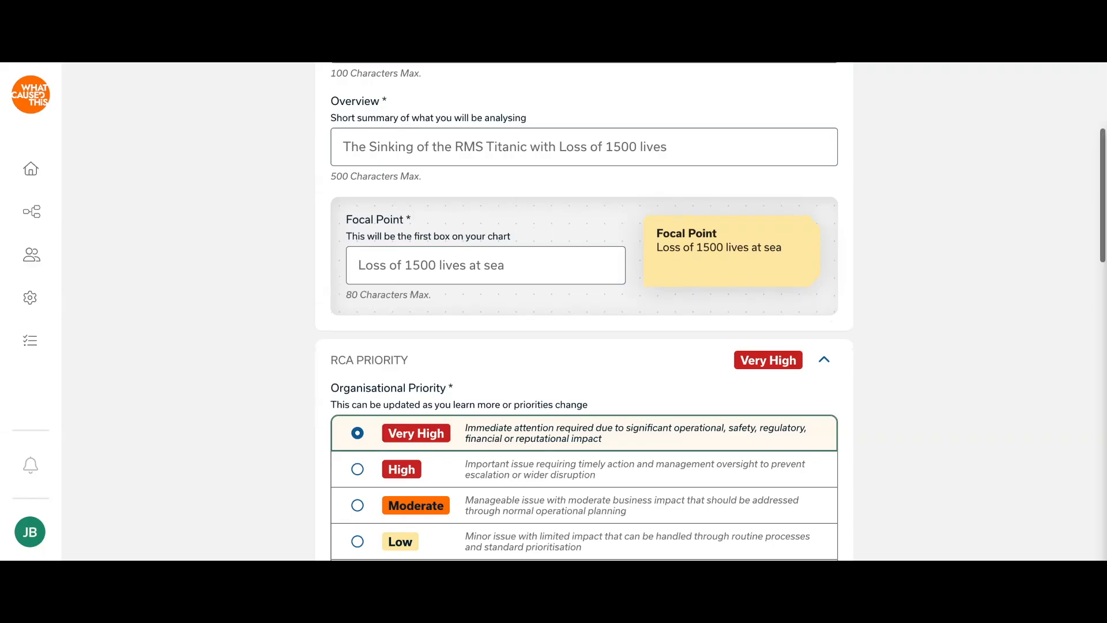
scroll(584, 311, "down", 5)
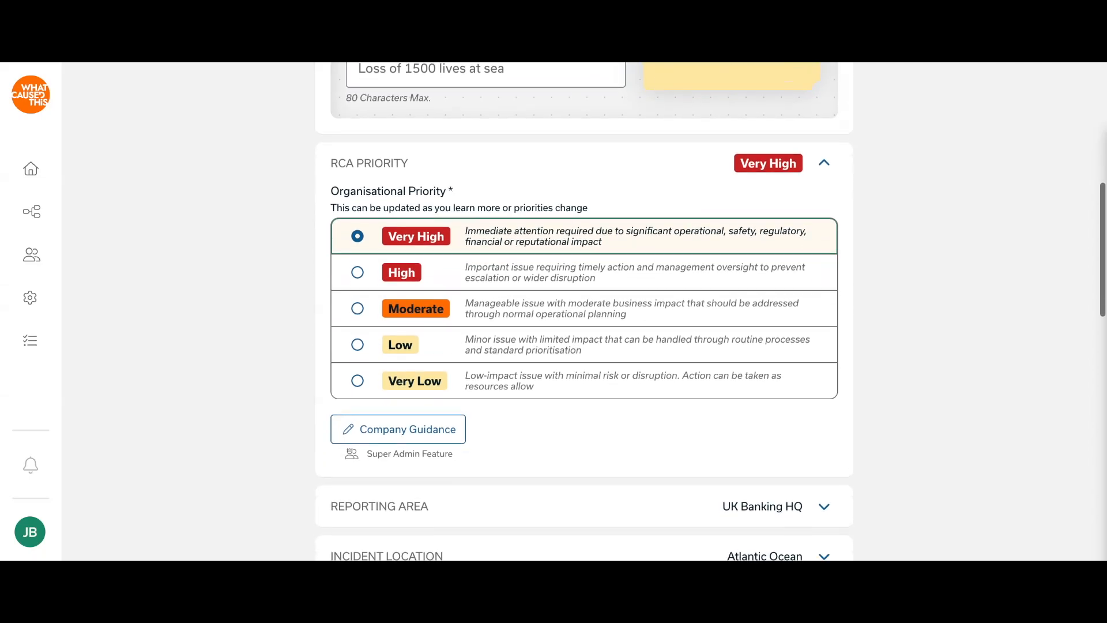
scroll(584, 311, "down", 2)
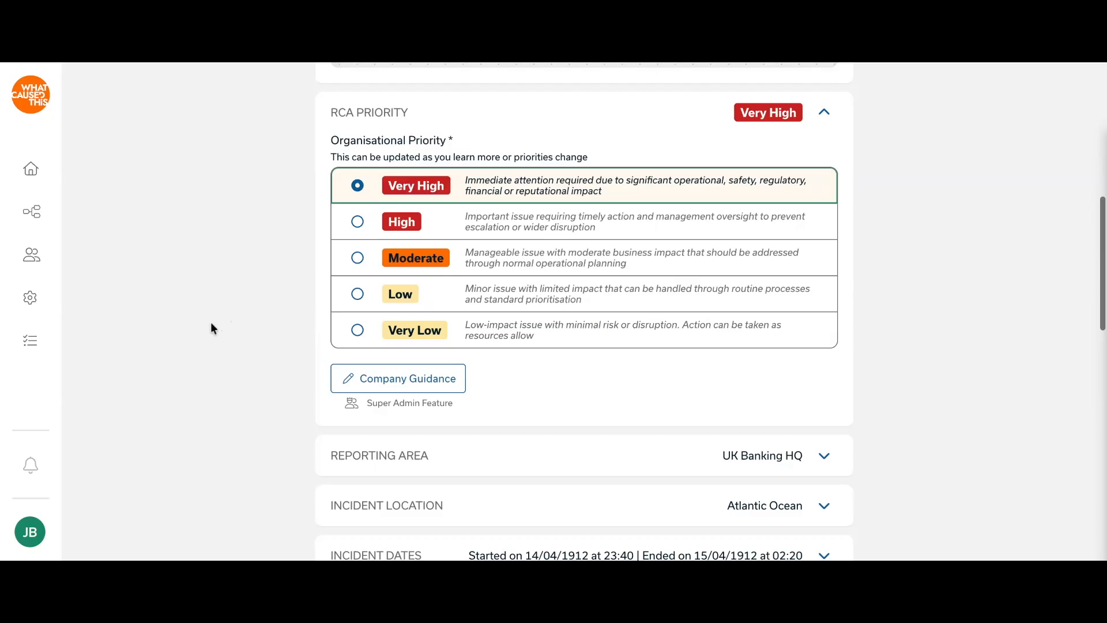
scroll(210, 321, "down", 12)
scroll(584, 312, "down", 10)
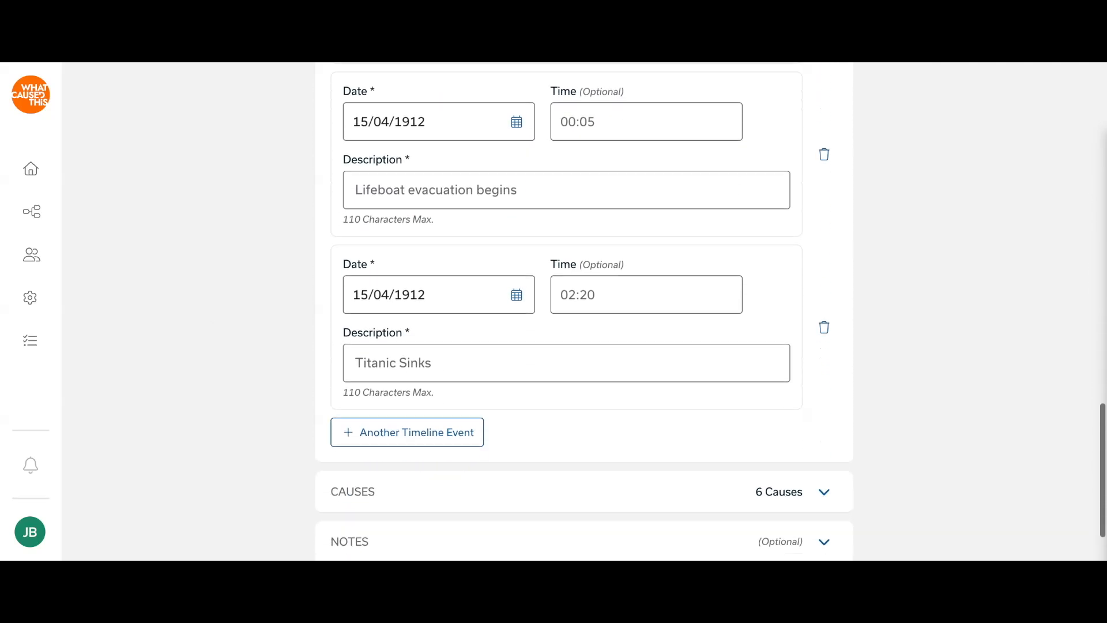
scroll(268, 341, "down", 2)
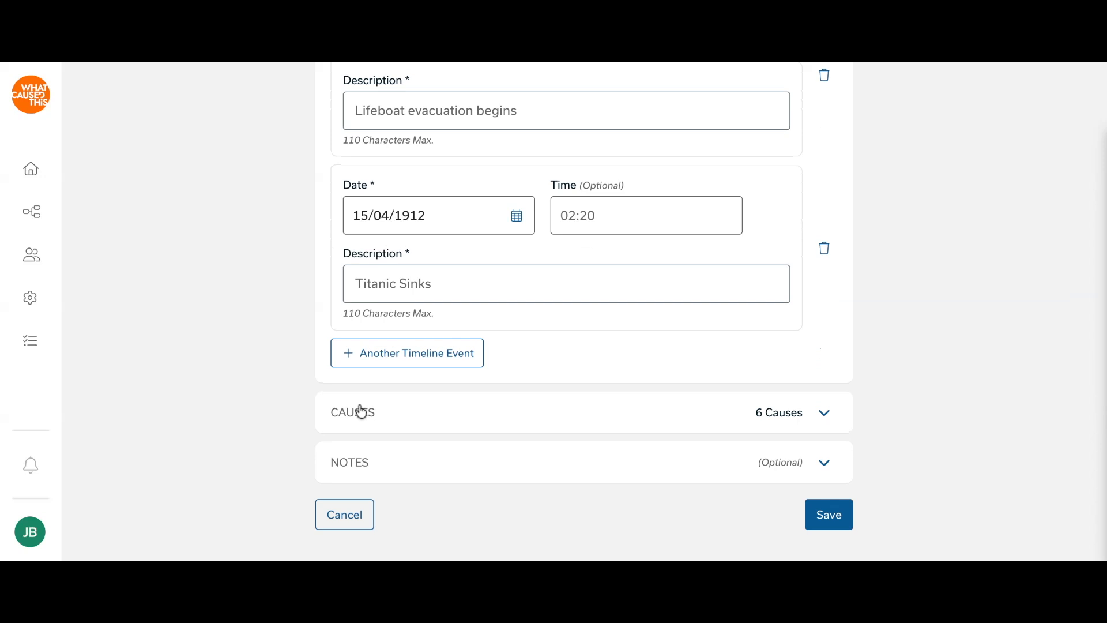
Step: In the causes section, flag problems with the People and describe the issue as "Belief that the Titanic was unsinkable"
left_click(423, 415)
scroll(196, 438, "down", 5)
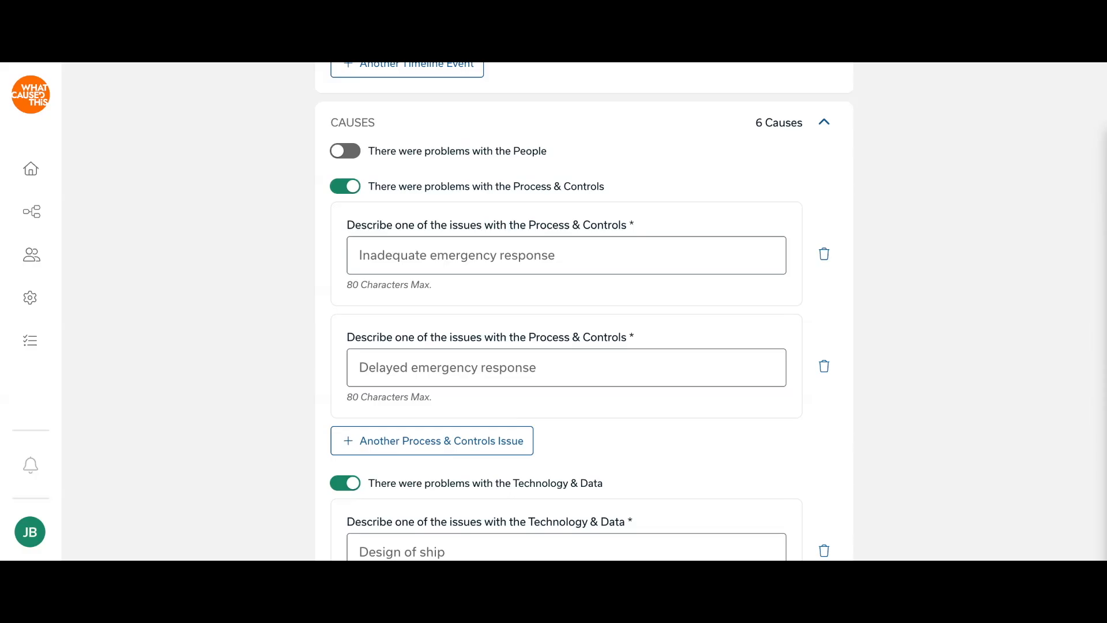
scroll(206, 403, "down", 1)
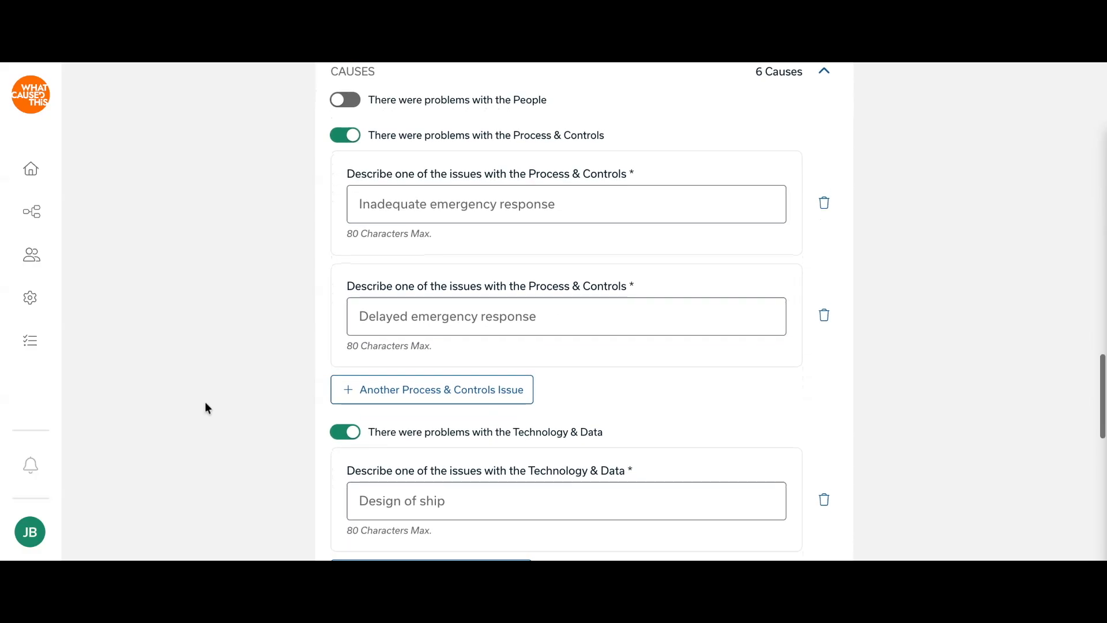
scroll(270, 254, "up", 2)
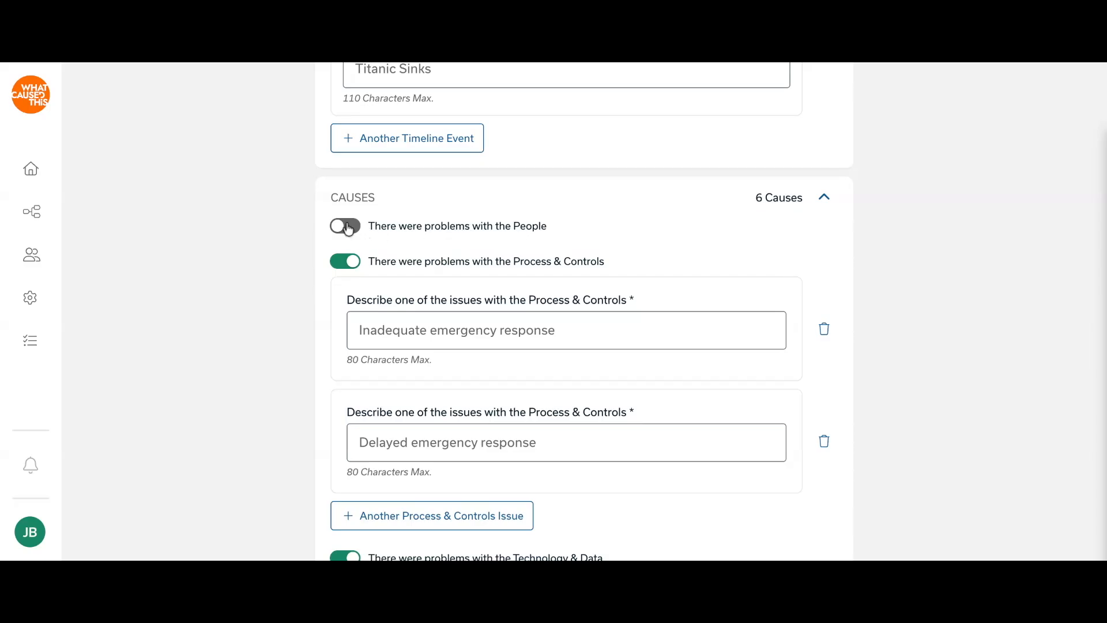
left_click(348, 229)
left_click(457, 286)
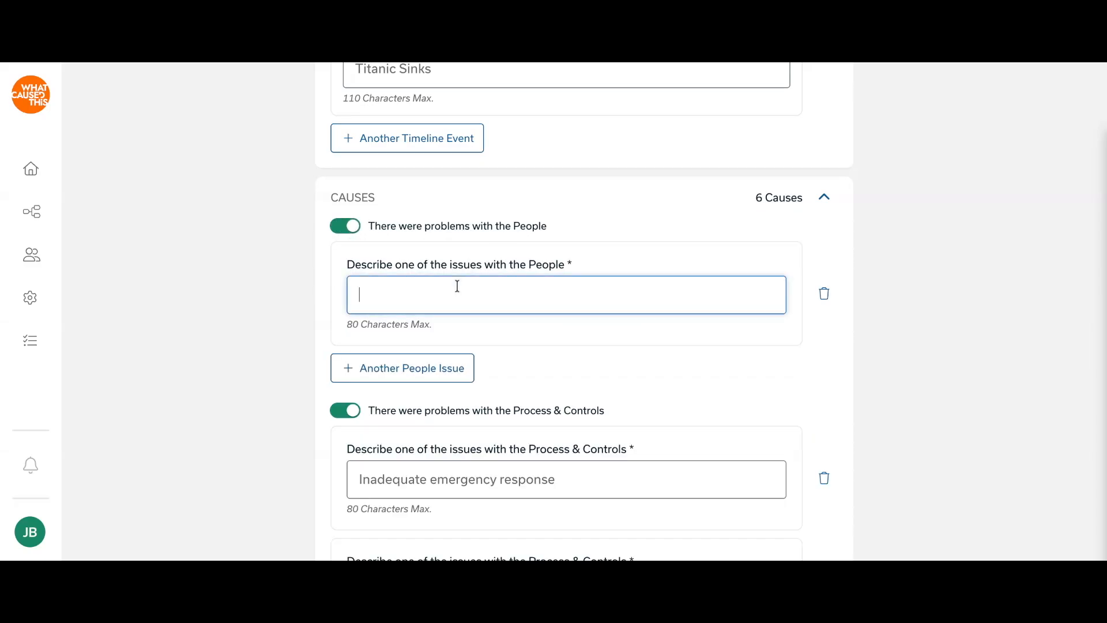
type("Belief that the Titanic wa")
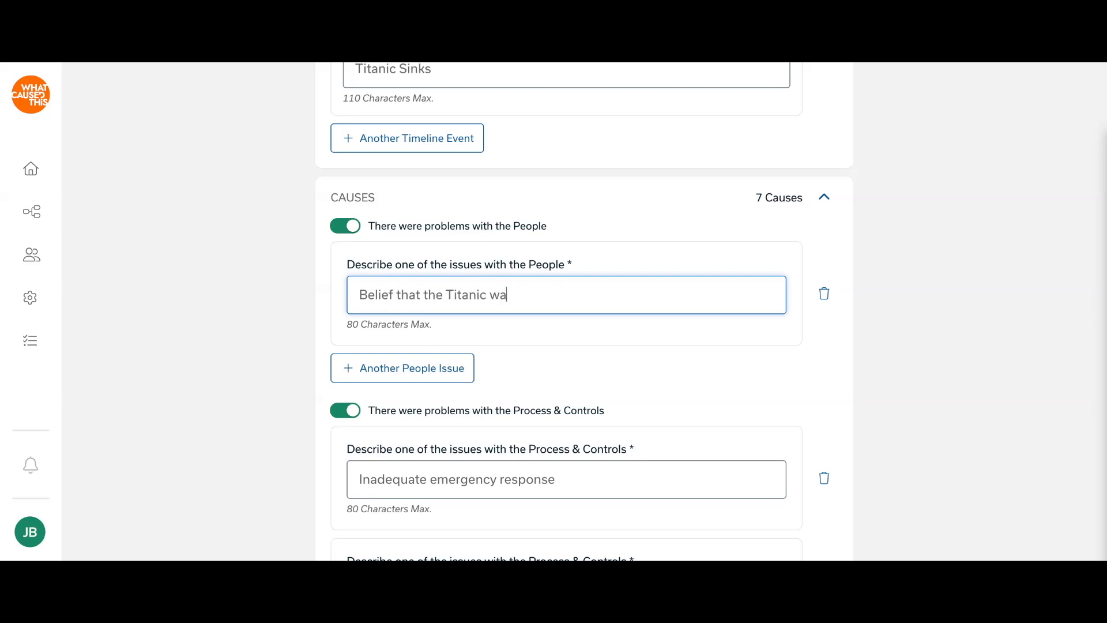
type("s unsinkable")
Step: Add another Communication & Culture issue described as "Wireless operators on nearby ships had gone to bed"
scroll(298, 356, "down", 7)
scroll(298, 358, "down", 3)
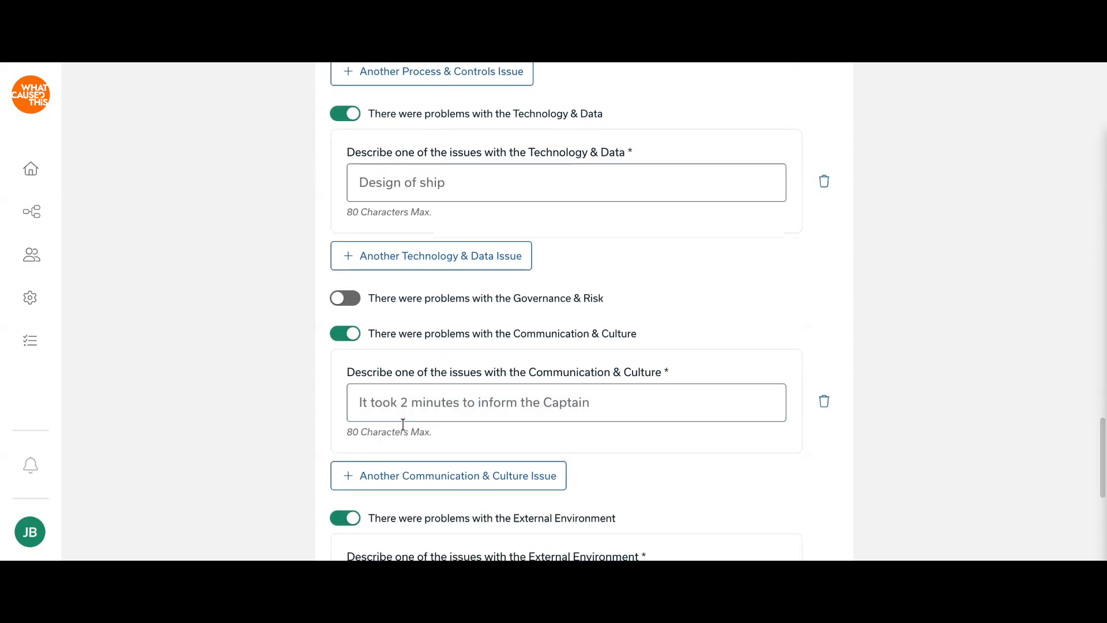
left_click(426, 474)
left_click(455, 507)
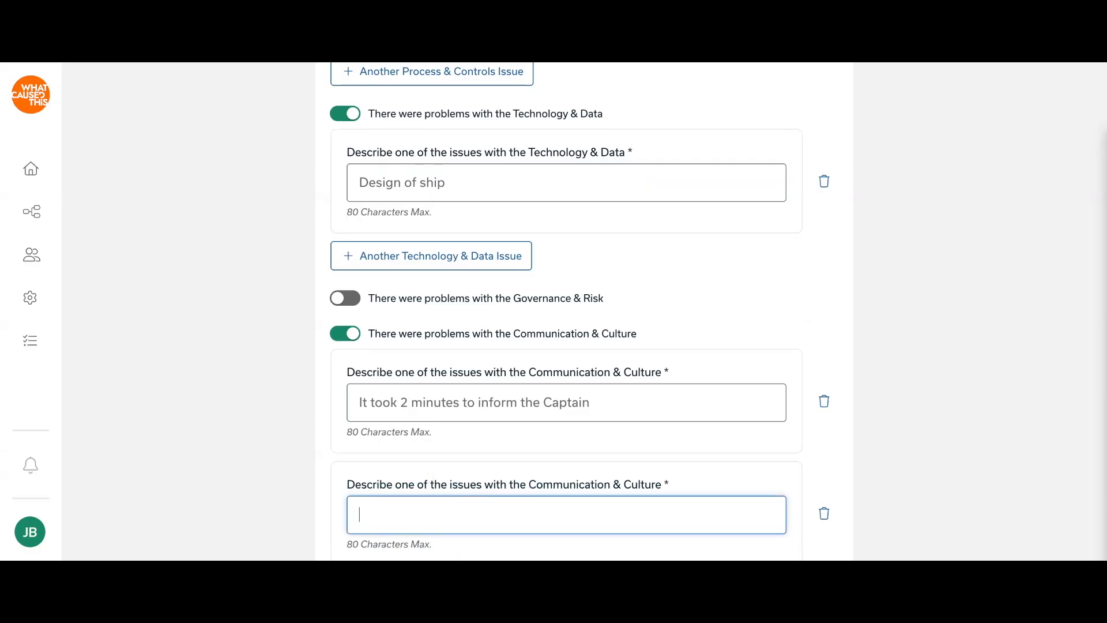
type("Wireless operators on nearby ")
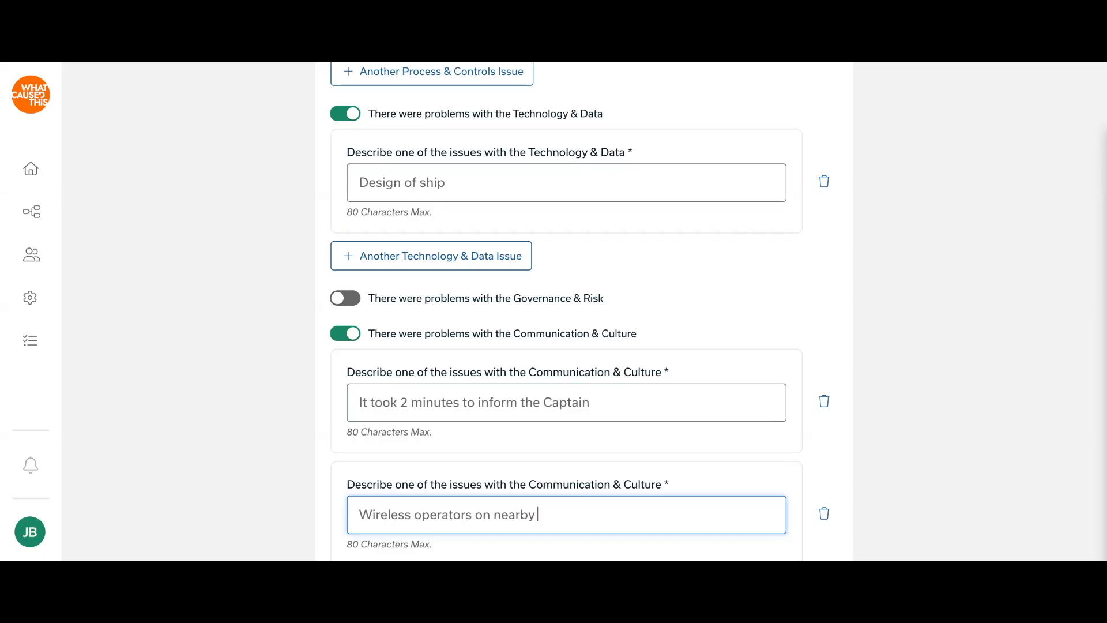
type("ships had gone to bed")
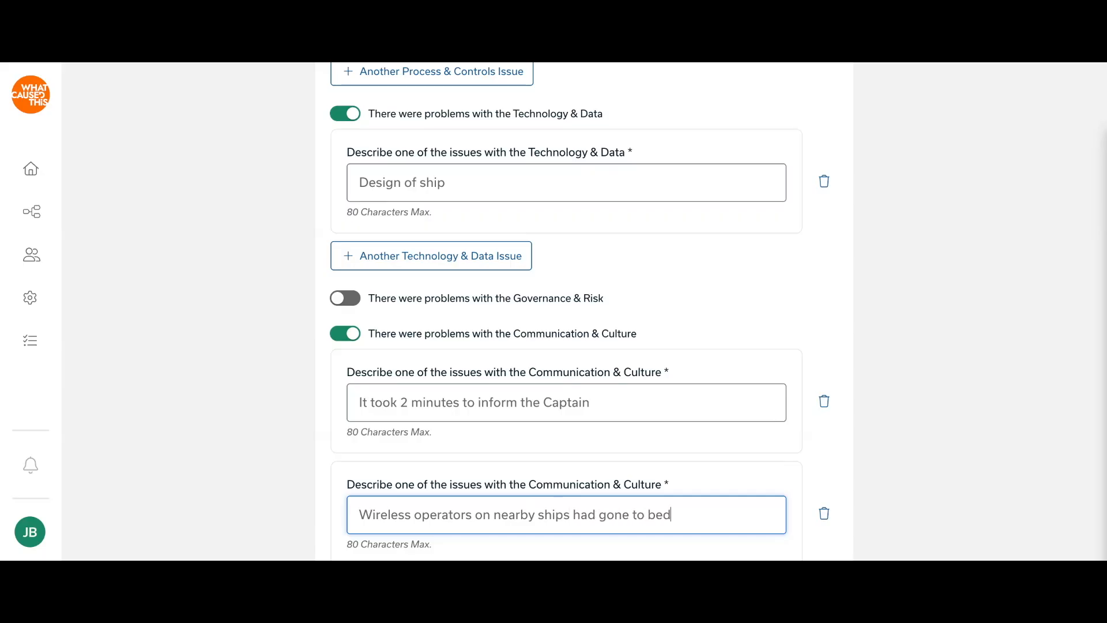
left_click(212, 381)
Step: Review the whole RCA form, including its details, priority, timeline events and all cause categories
scroll(212, 380, "up", 4)
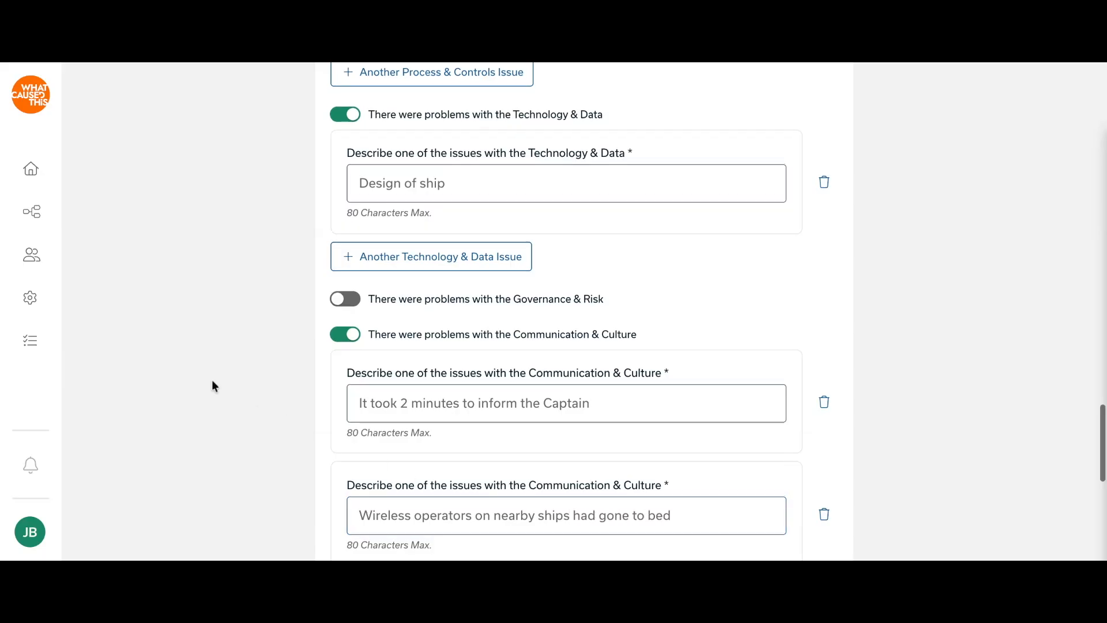
scroll(212, 386, "up", 8)
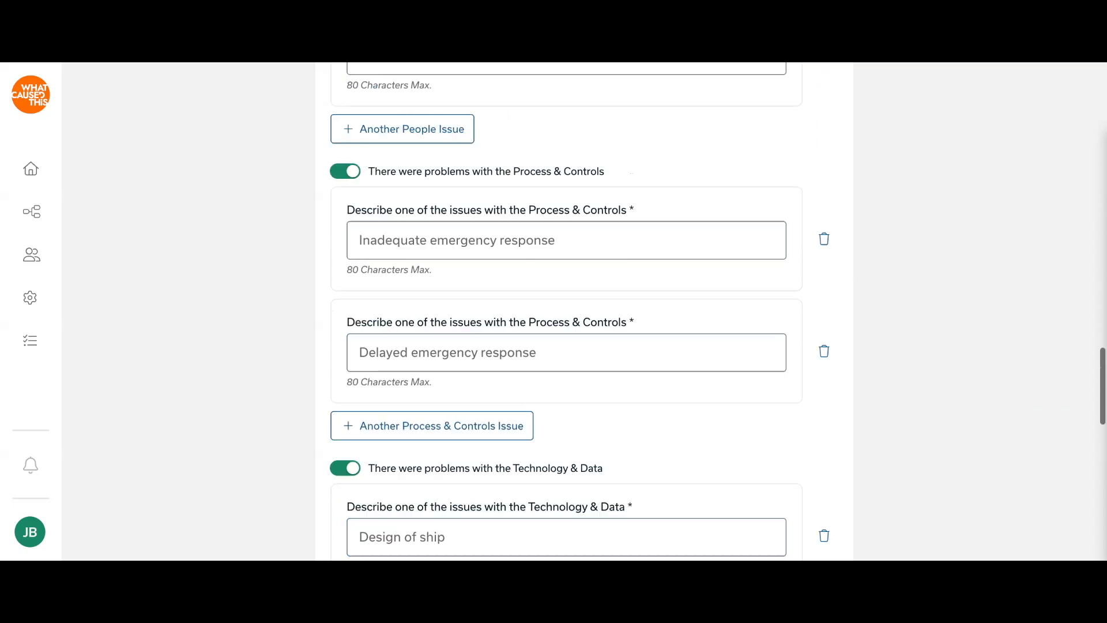
scroll(584, 312, "up", 10)
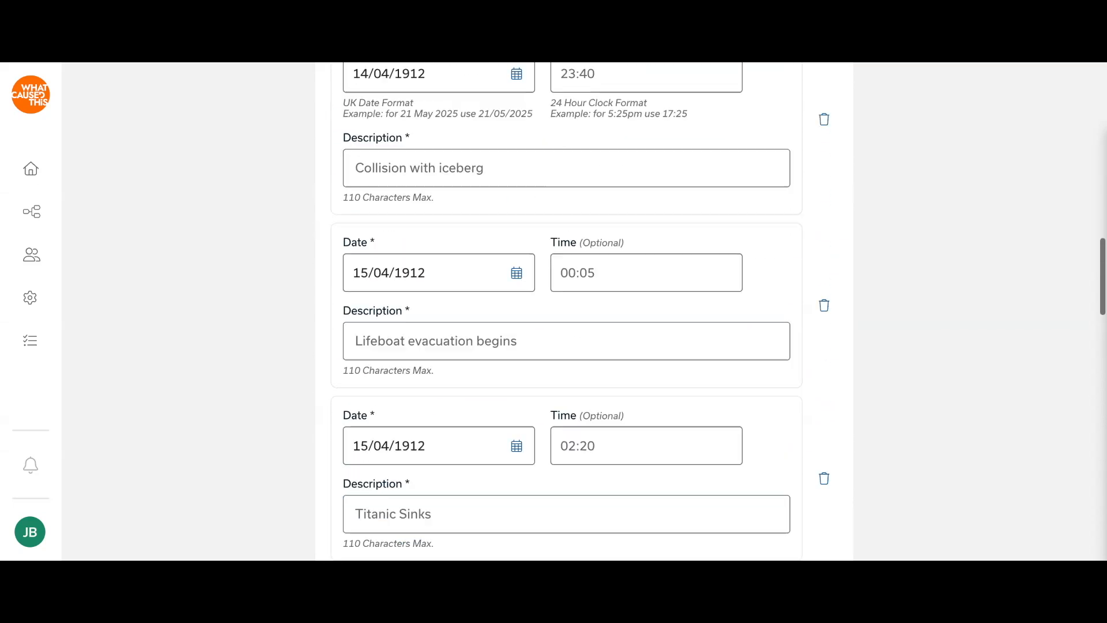
scroll(583, 311, "up", 6)
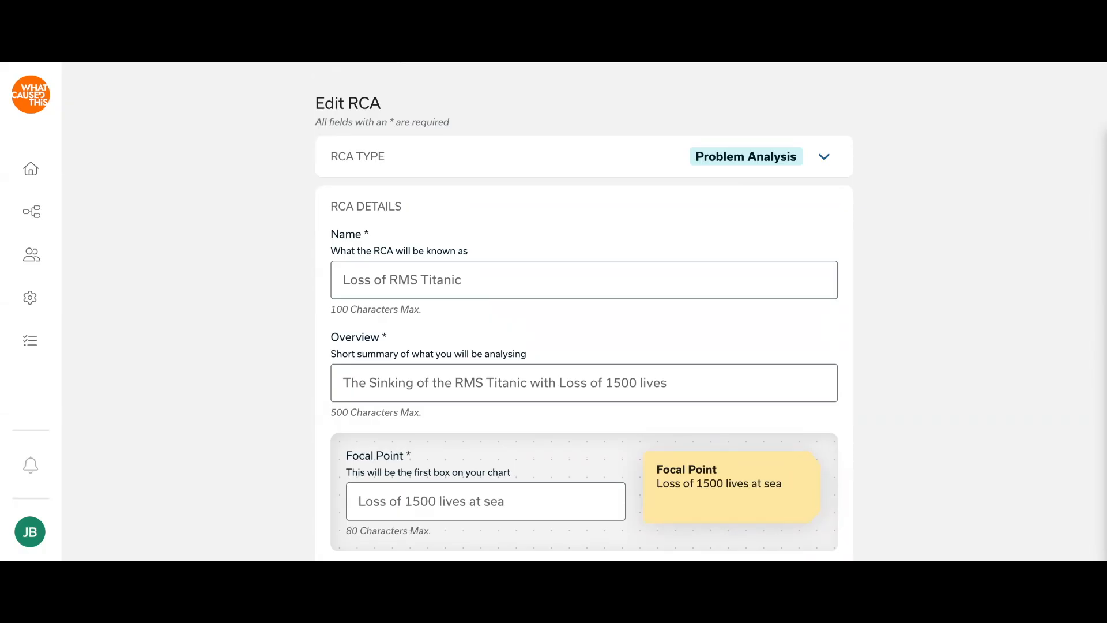
scroll(583, 311, "down", 6)
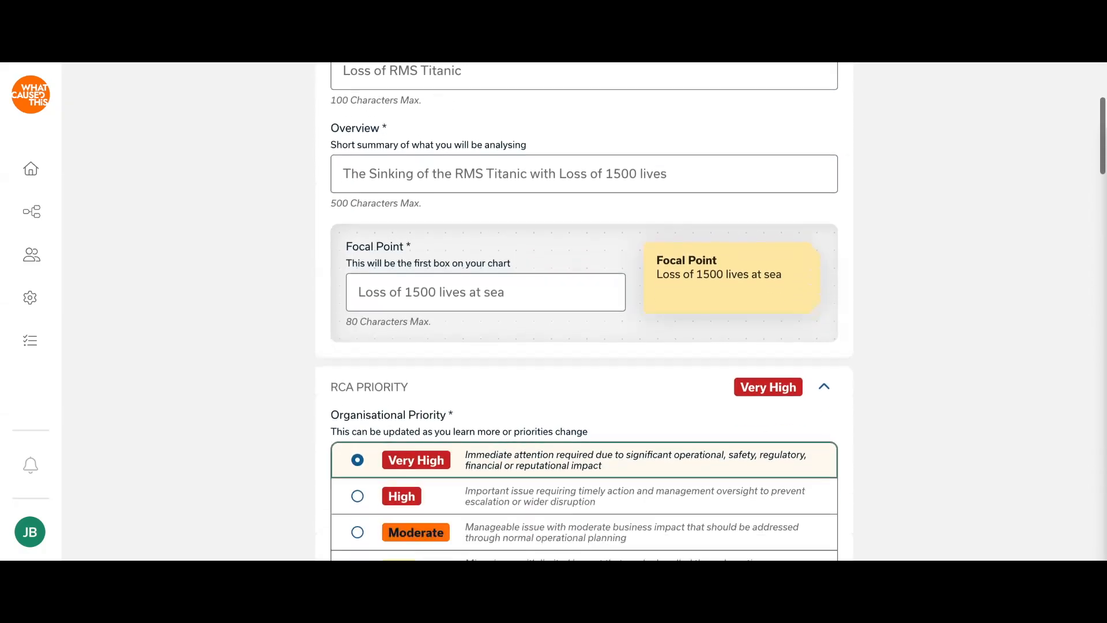
scroll(584, 311, "down", 10)
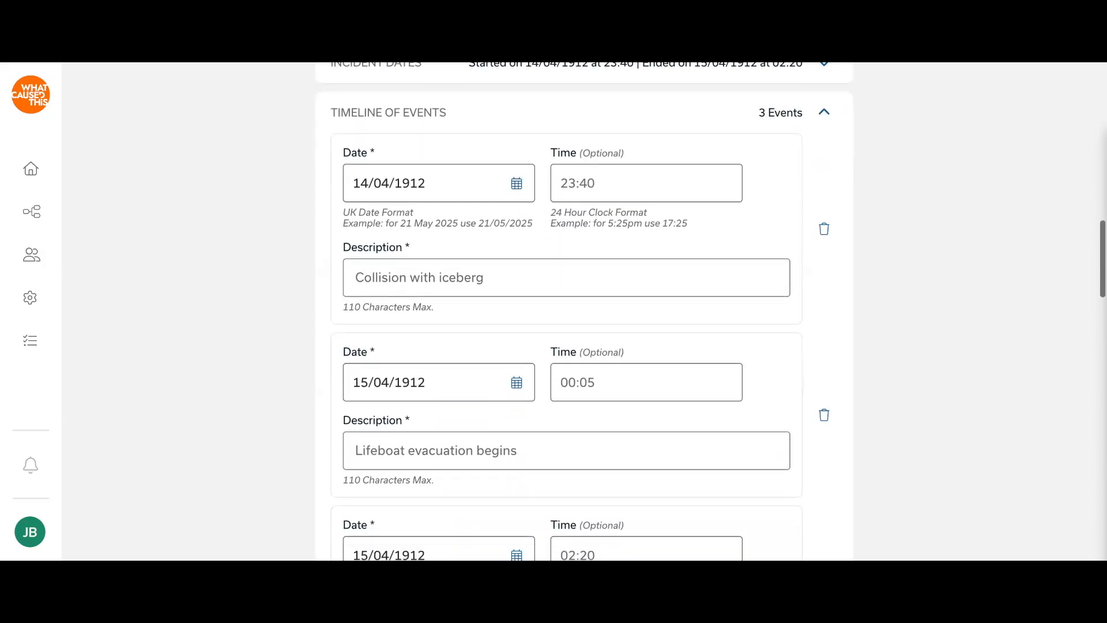
scroll(584, 311, "down", 5)
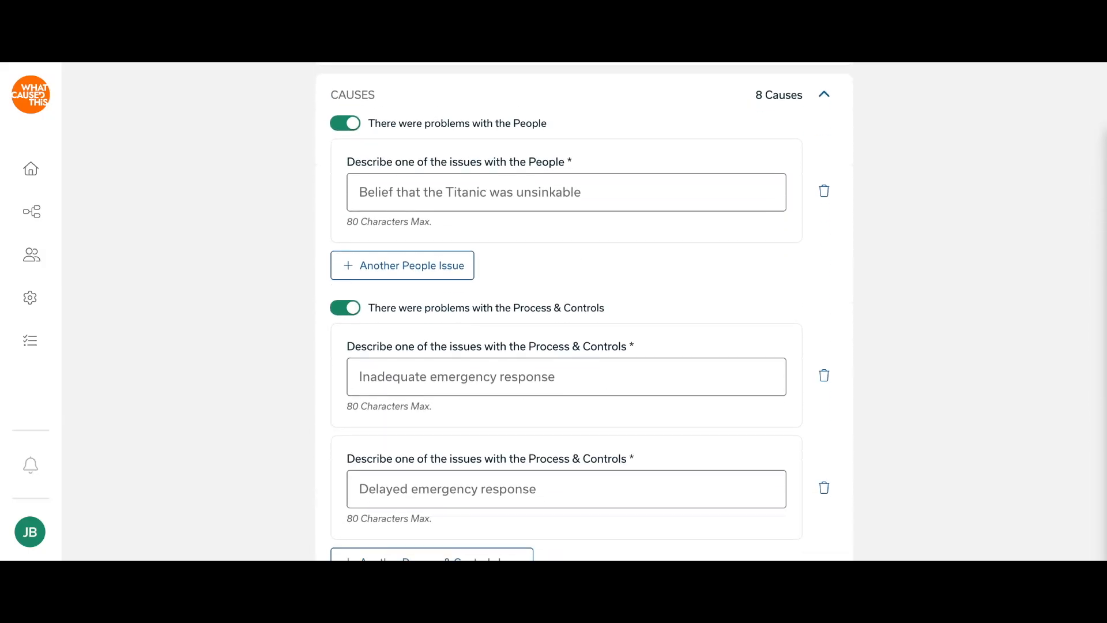
scroll(584, 311, "down", 7)
scroll(584, 311, "down", 10)
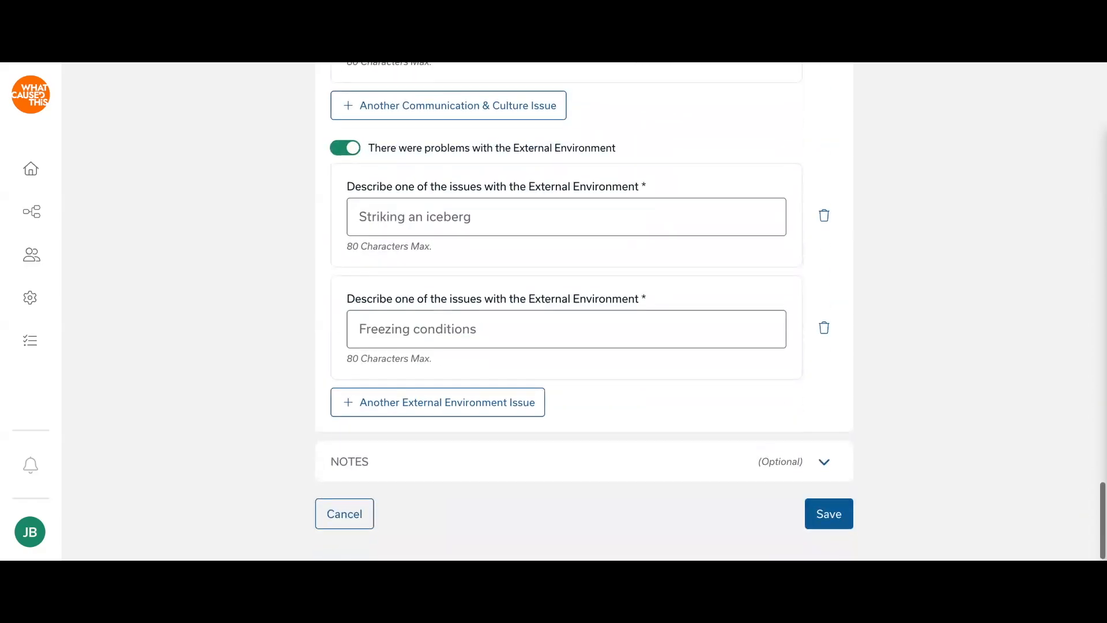
Step: Save the edited RCA and open its analysis chart
left_click(825, 513)
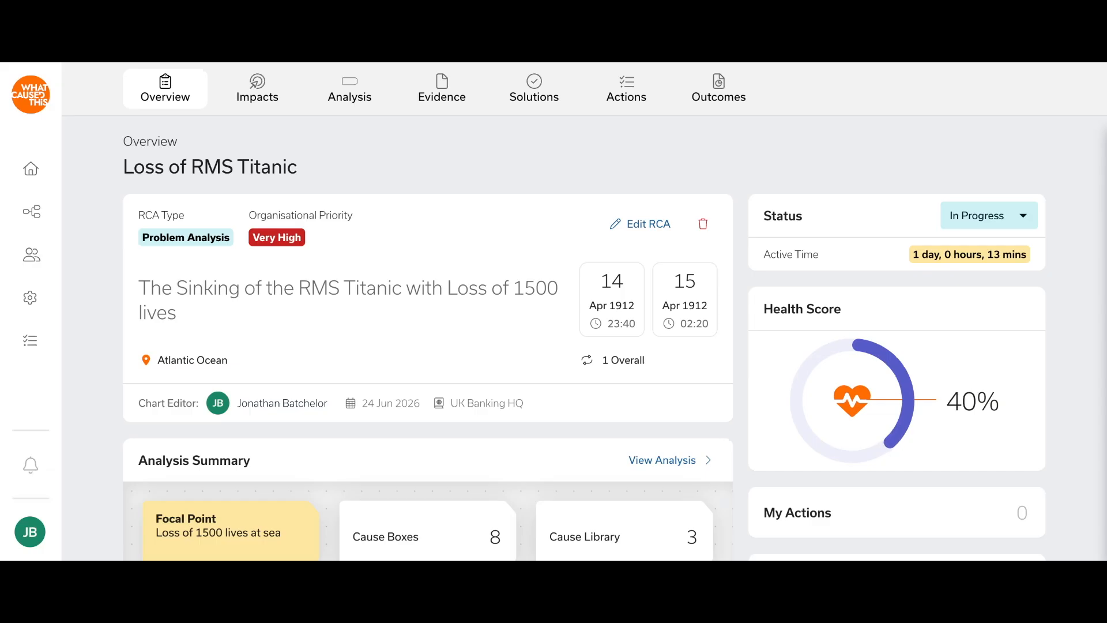
left_click(435, 534)
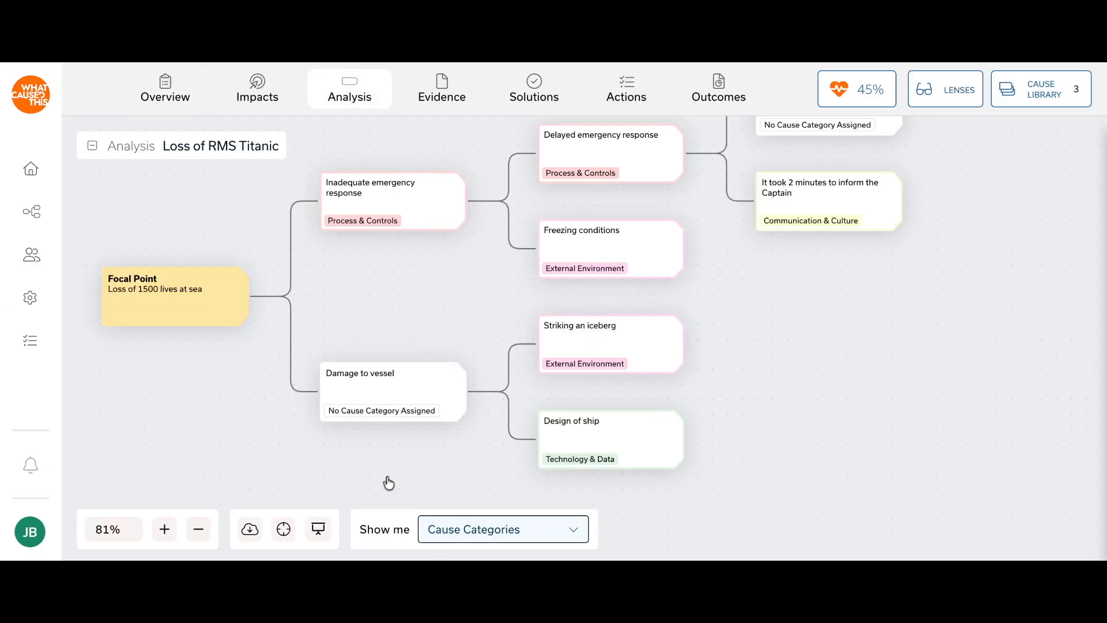
Step: Examine the cause chart from the focal point through its branches and the category assigned to each cause box
left_click(198, 529)
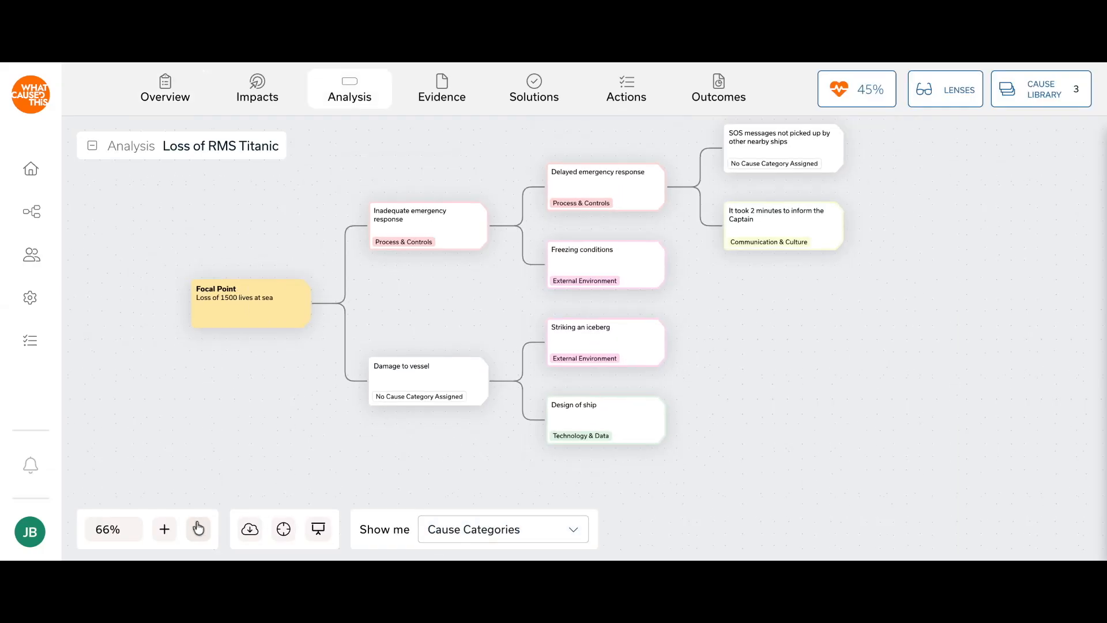
left_click(198, 528)
left_click_drag(283, 407, 187, 432)
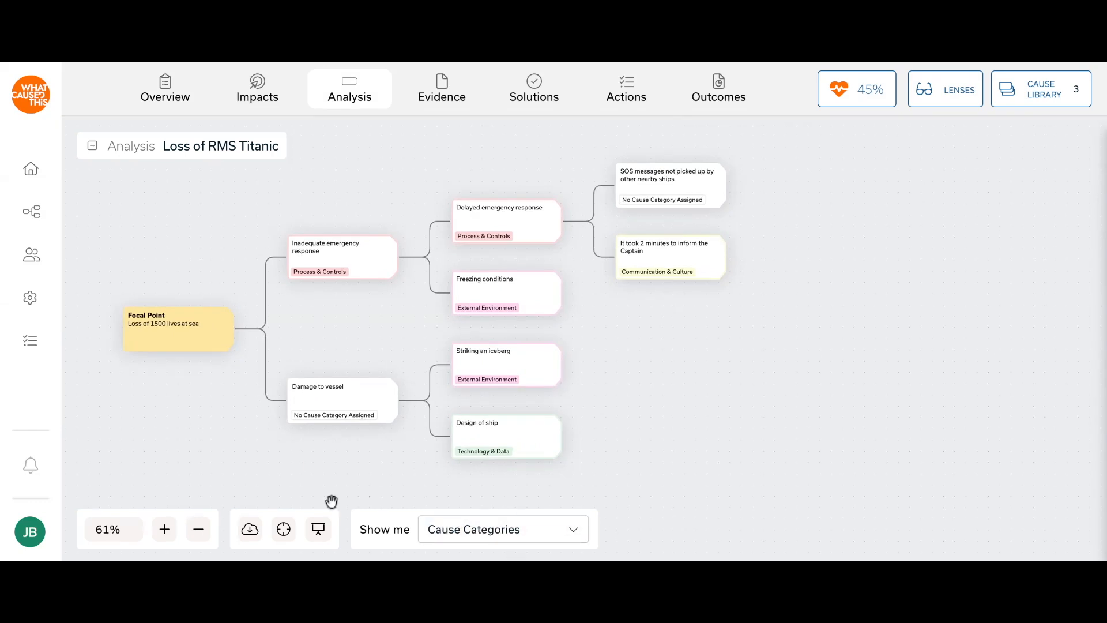
left_click(165, 530)
left_click_drag(167, 476, 190, 476)
left_click(501, 291)
left_click(714, 246)
left_click(714, 381)
left_click_drag(713, 381, 671, 404)
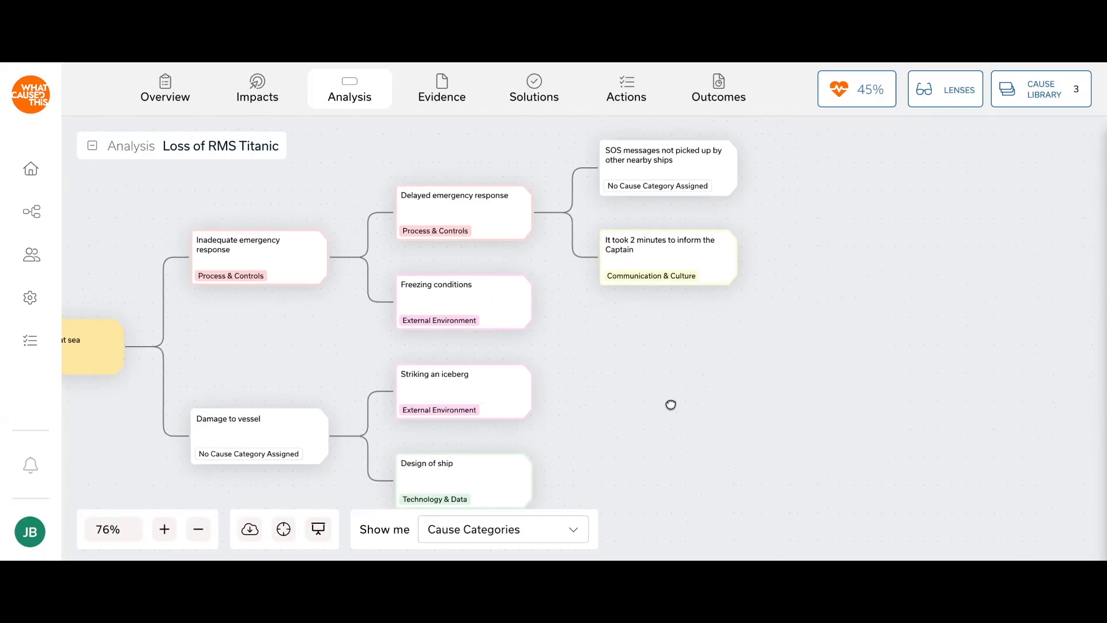
Step: Assign the Technology & Data category to the cause "SOS messages not picked up by other nearby ships" and save it
left_click(633, 184)
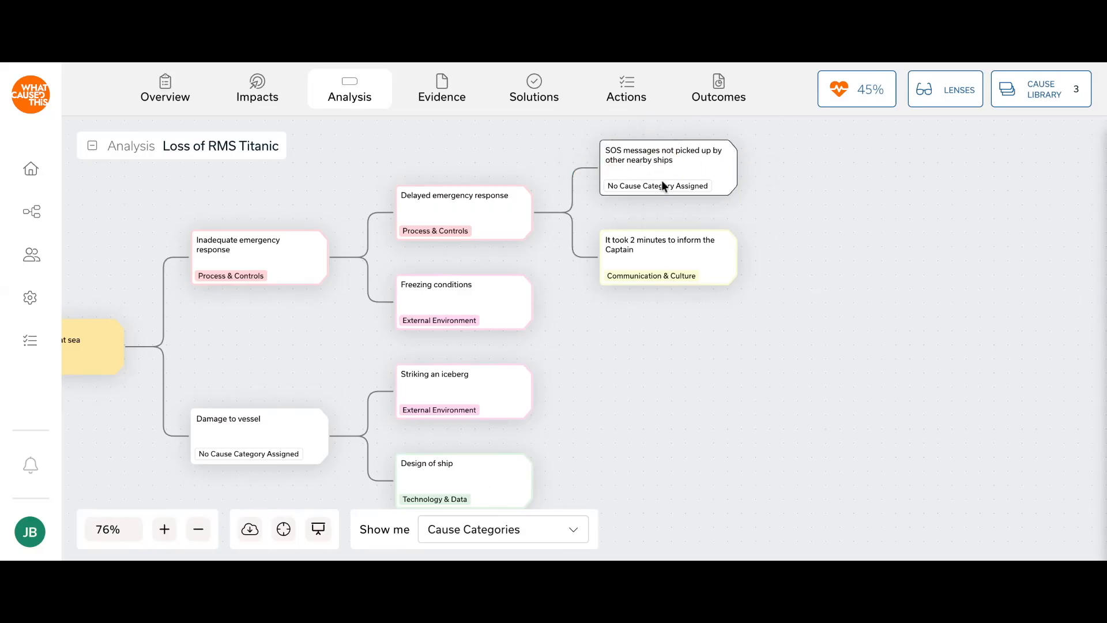
left_click(653, 166)
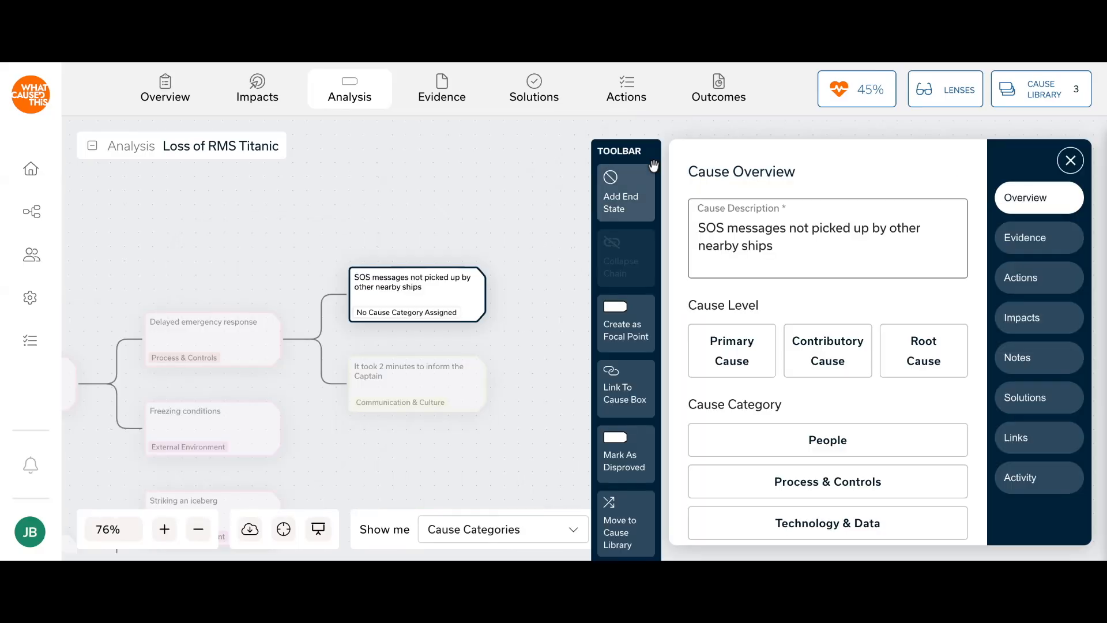
scroll(745, 373, "down", 1)
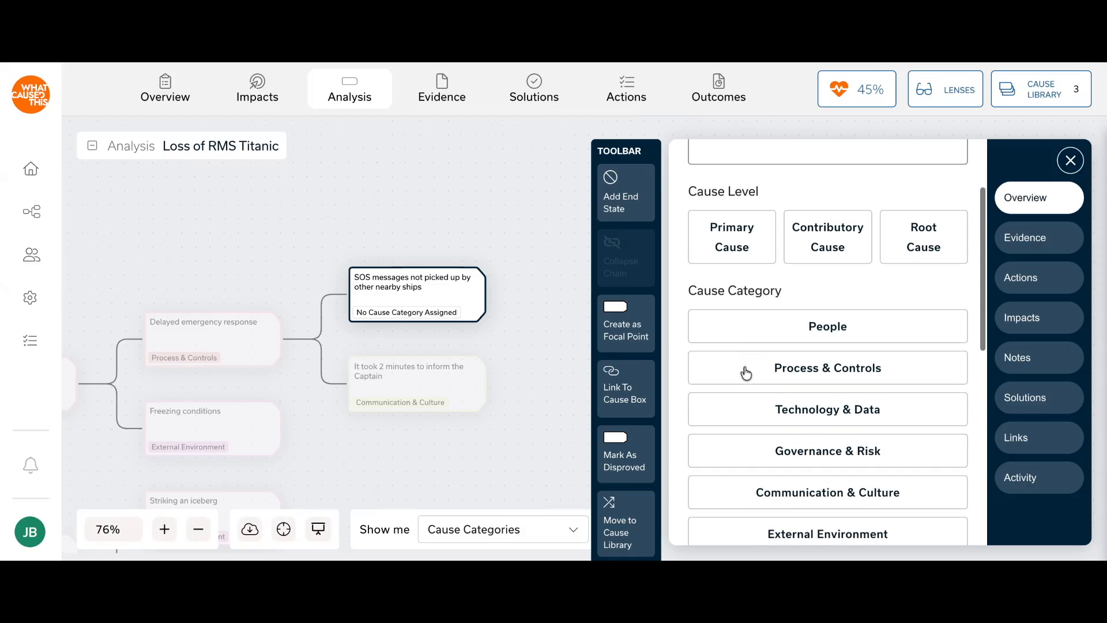
left_click(800, 419)
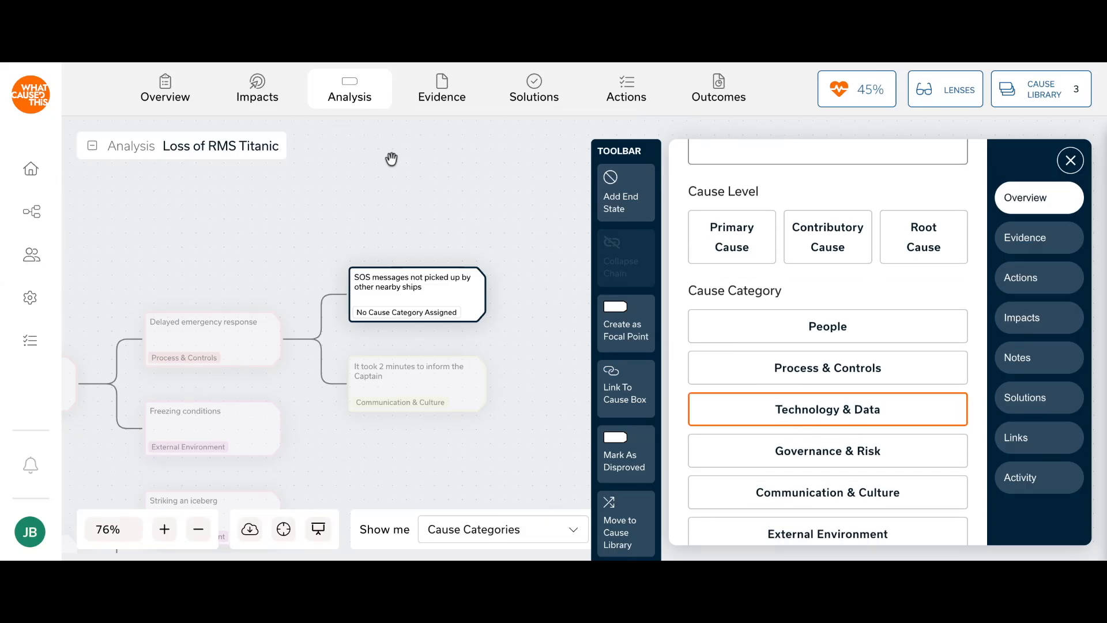
left_click(400, 186)
left_click_drag(400, 186, 555, 137)
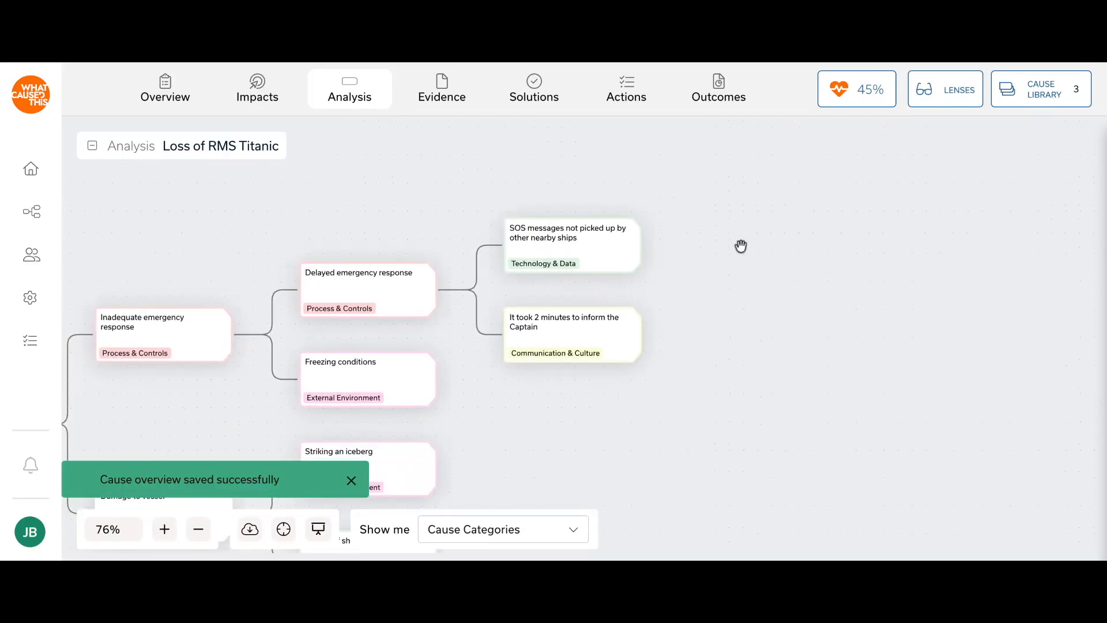
Step: Attach the library causes "Belief that the Titanic was unsinkable" and "Wireless operators on nearby ships had gone to bed" to "SOS messages not picked up by other nearby ships"
left_click_drag(756, 340, 836, 279)
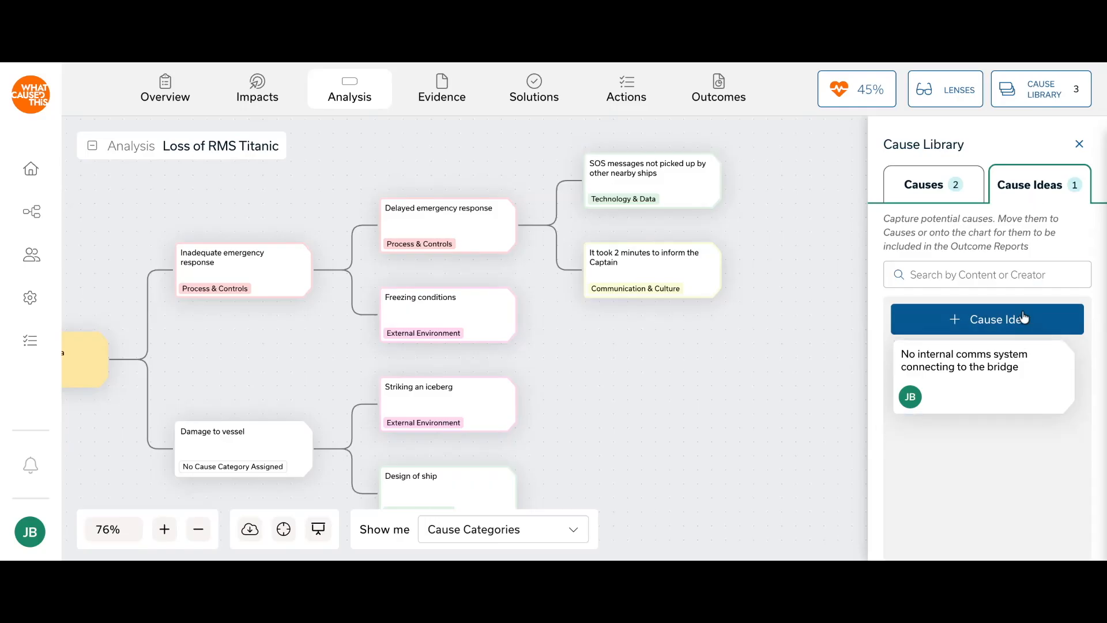
left_click(928, 188)
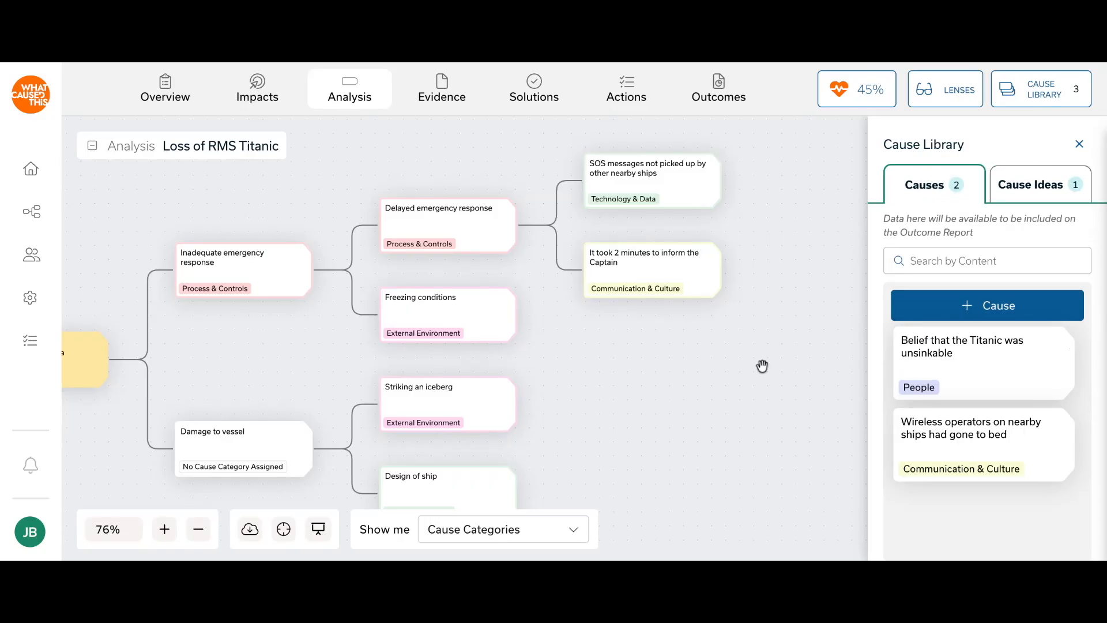
left_click_drag(763, 367, 610, 415)
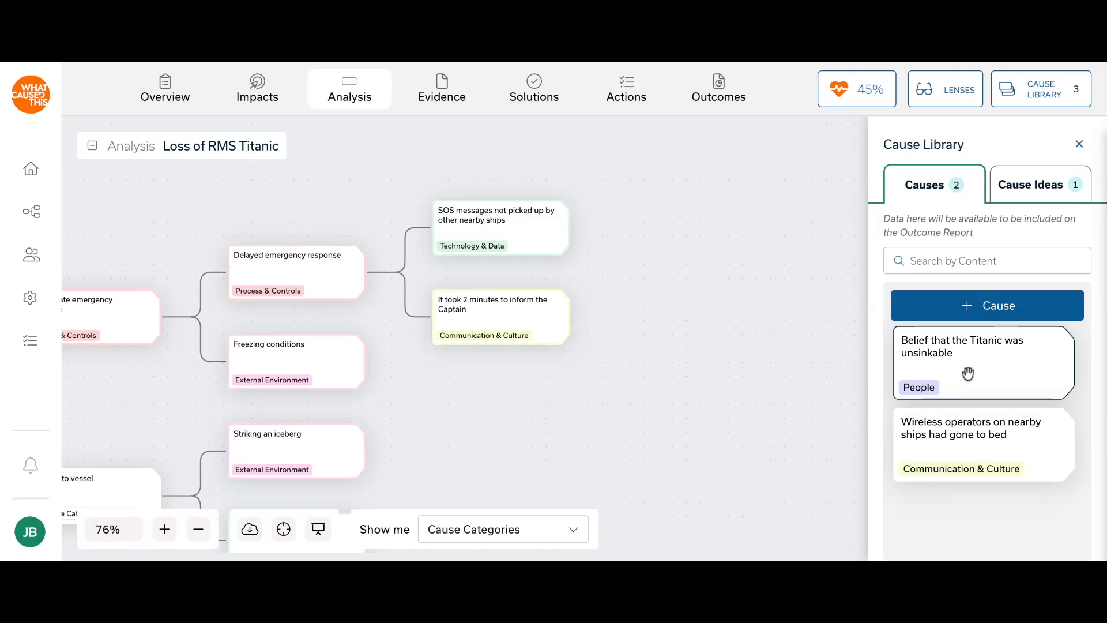
left_click_drag(979, 366, 741, 214)
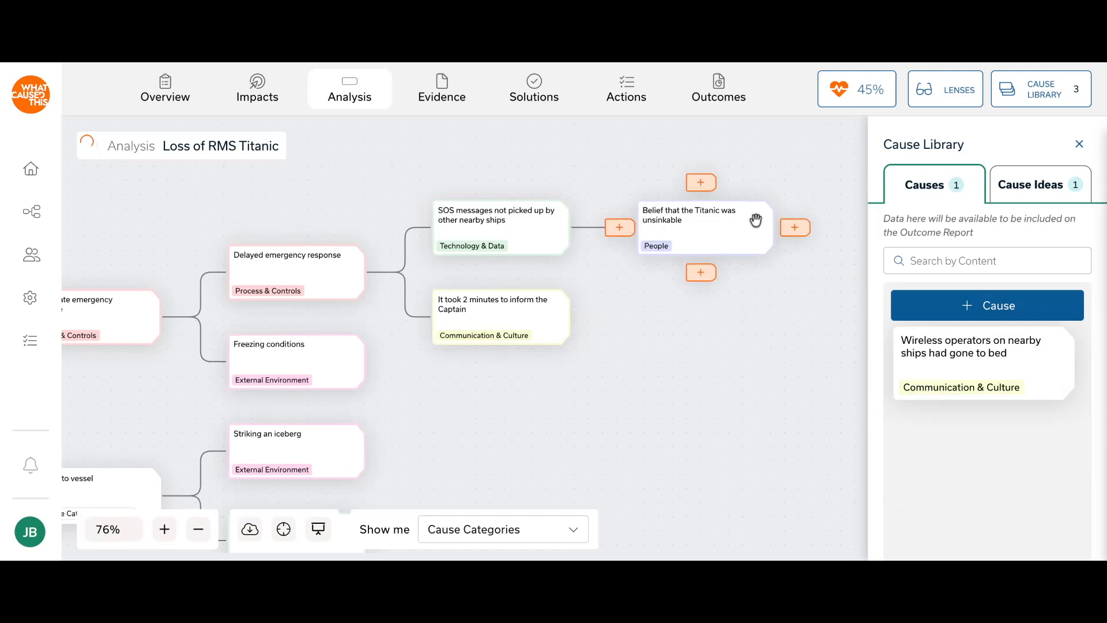
left_click_drag(961, 348, 739, 271)
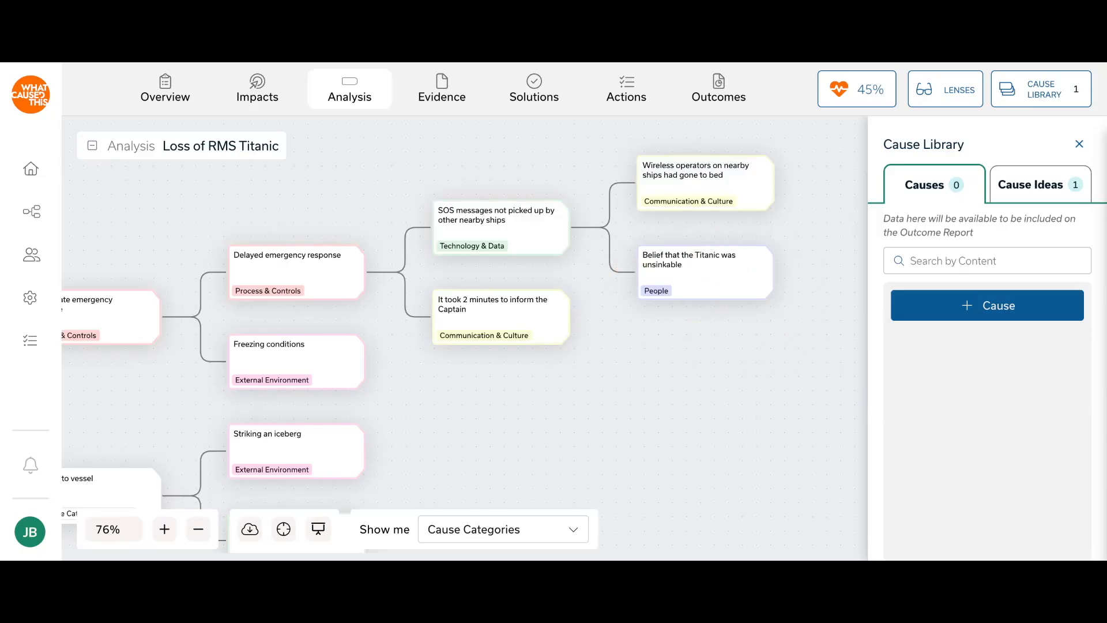
Step: Move the cause idea "No internal comms system connecting to the bridge" to Causes and attach it to "It took 2 minutes to inform the Captain"
left_click(1033, 188)
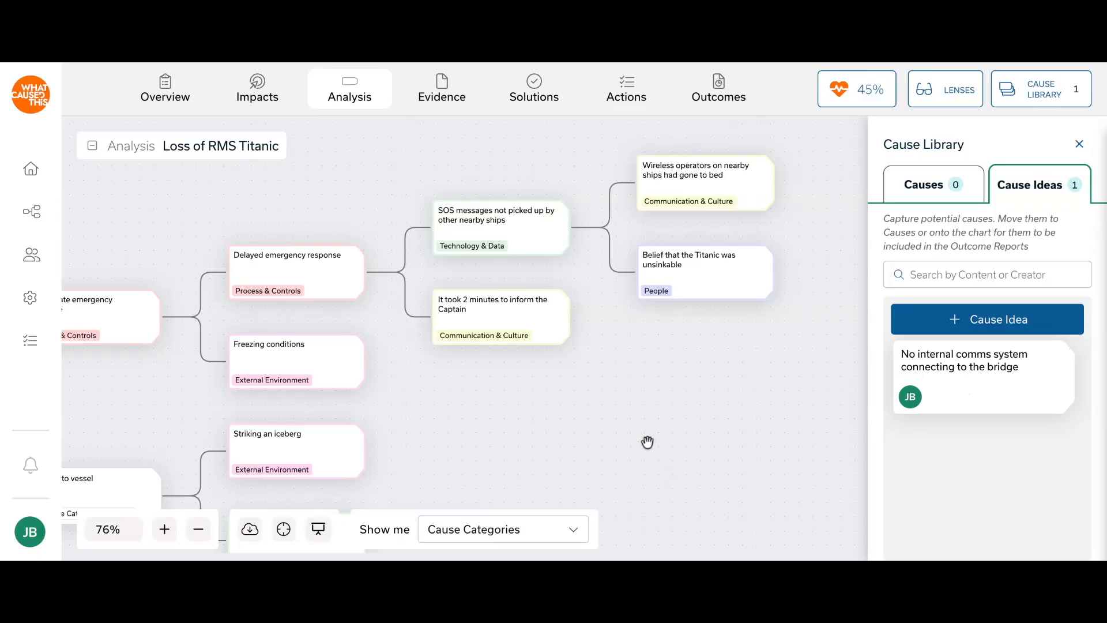
left_click_drag(628, 414, 459, 445)
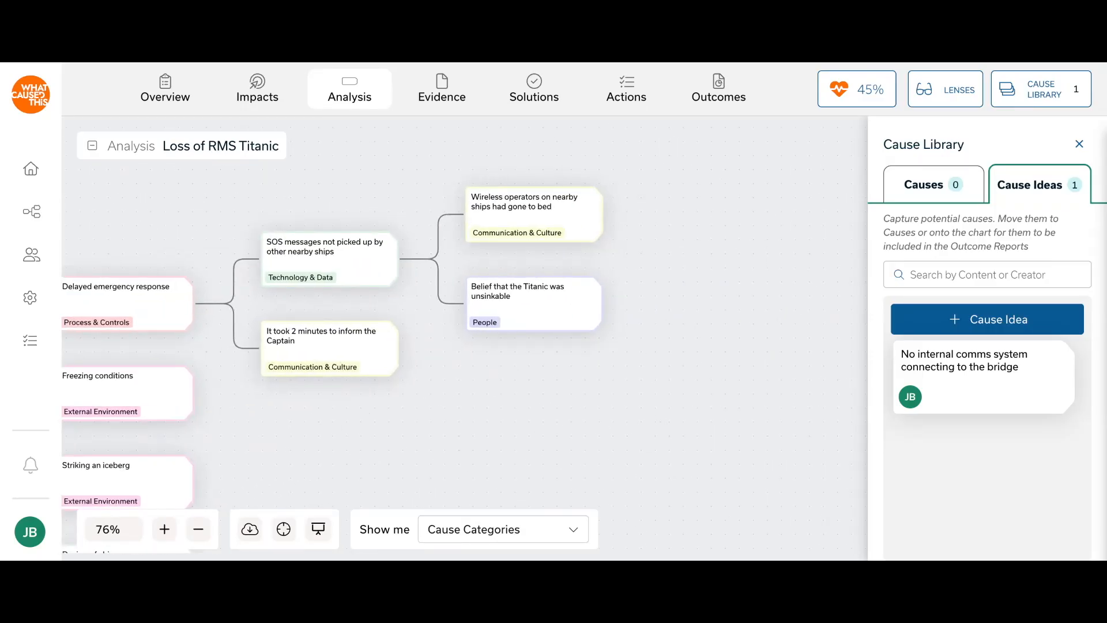
left_click(959, 379)
left_click(449, 363)
left_click(691, 327)
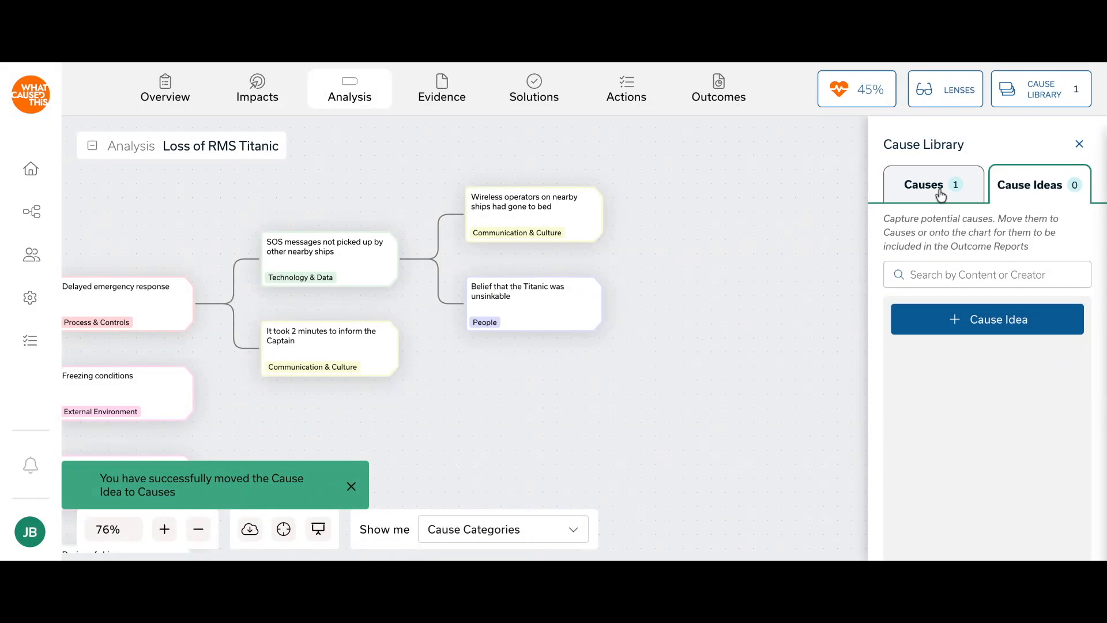
left_click(939, 190)
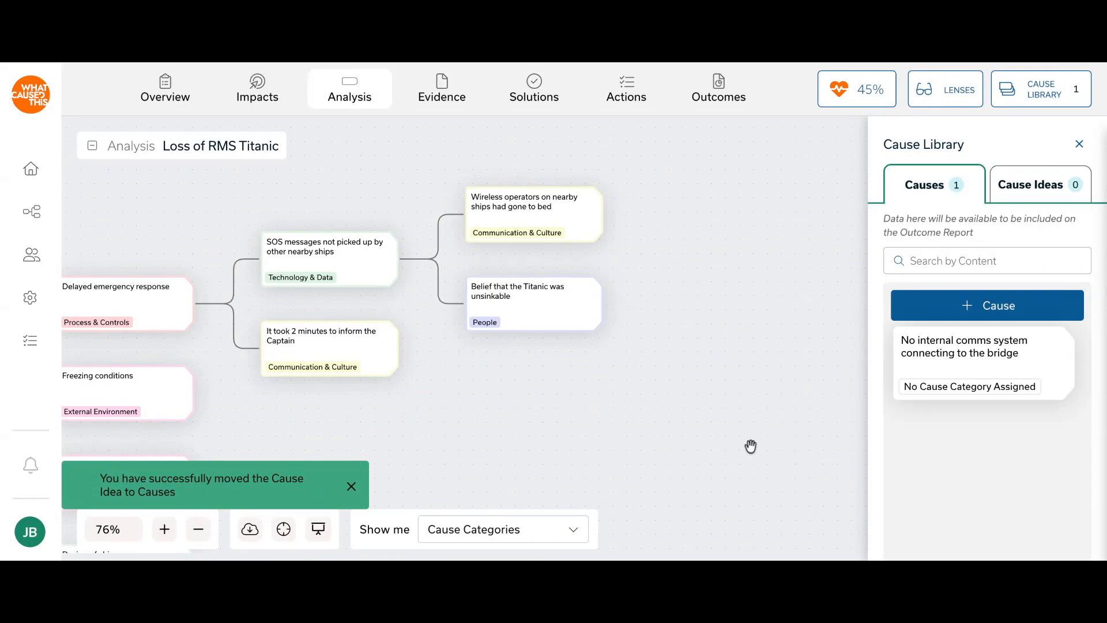
left_click_drag(926, 373, 358, 352)
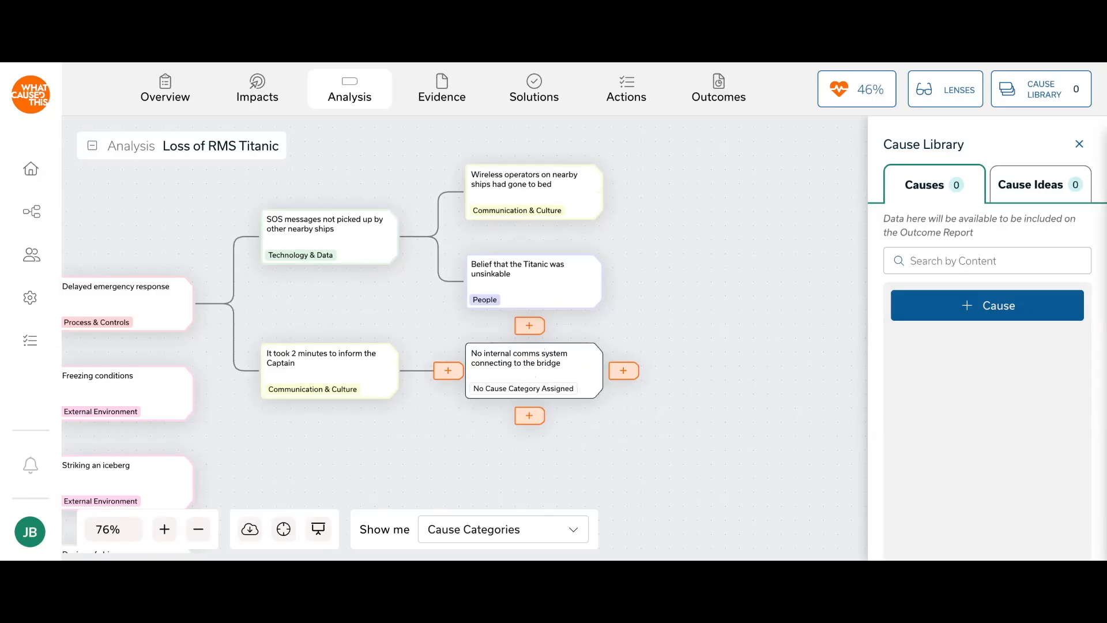
Step: Assign the Communication & Culture category to the cause "No internal comms system connecting to the bridge" and close its details
left_click(515, 369)
scroll(818, 413, "down", 5)
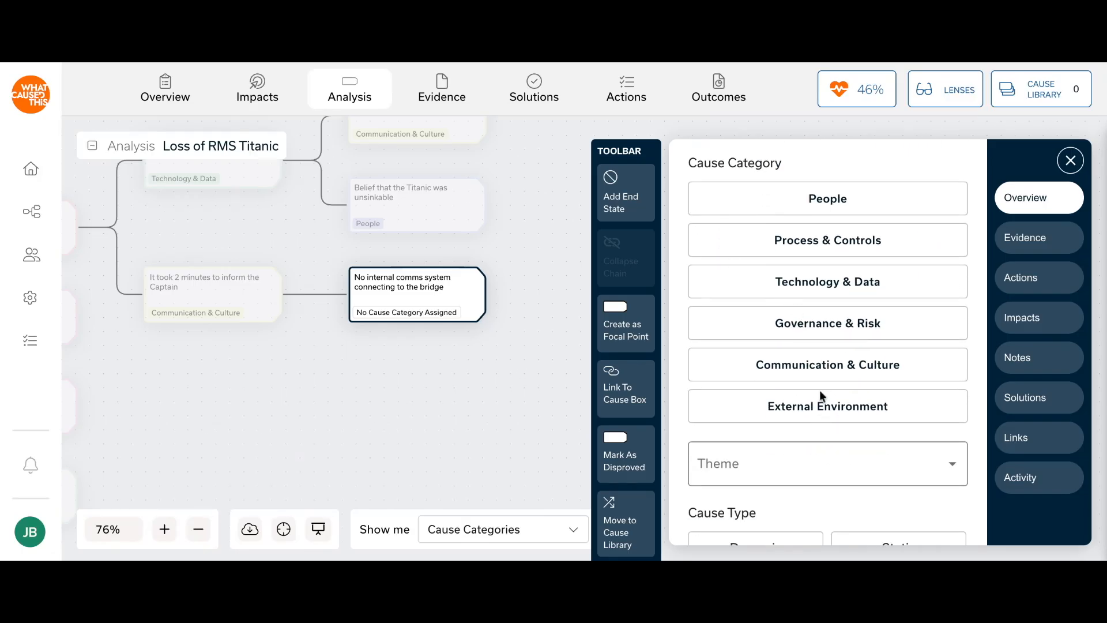
left_click(813, 371)
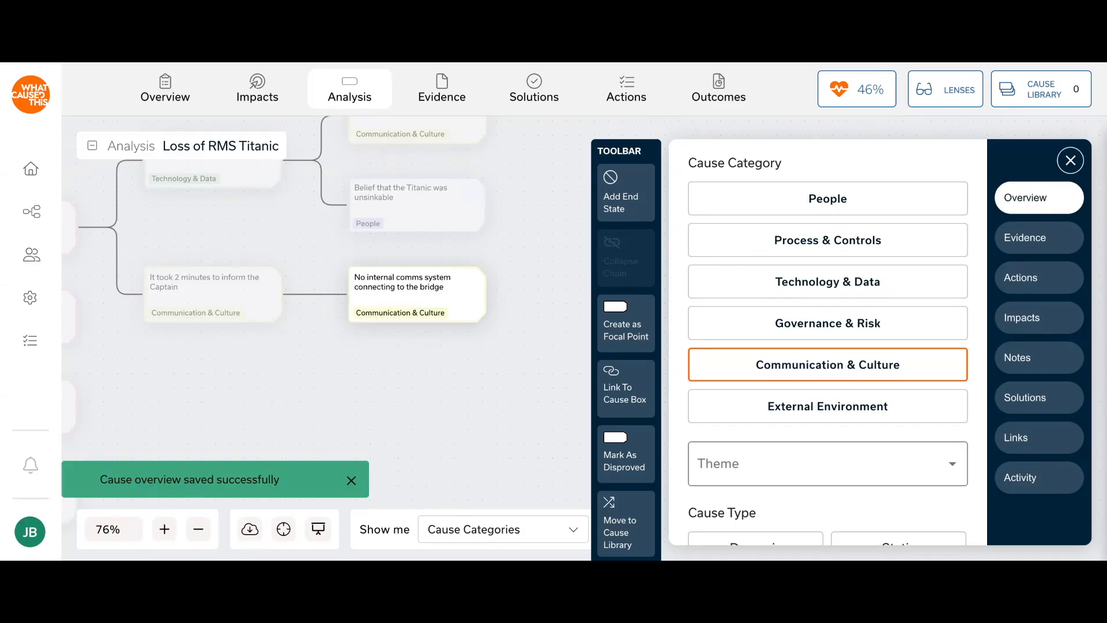
key("Escape")
Step: Check the Cause Library for remaining causes and cause ideas, and examine the whole chart from the focal point to its outermost causes
left_click(1027, 110)
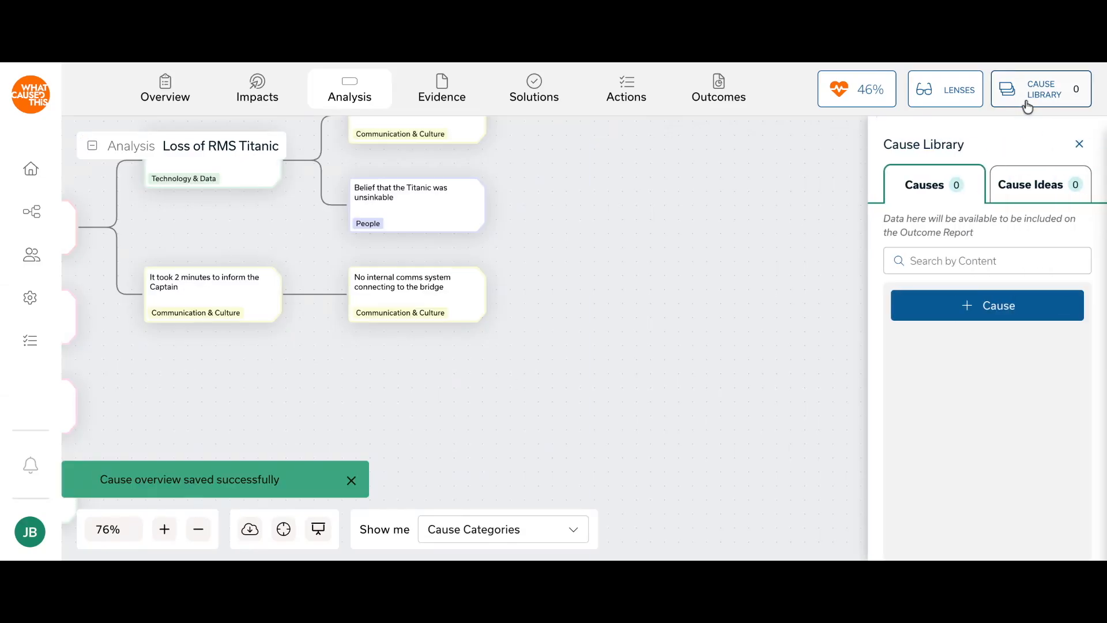
left_click(1065, 180)
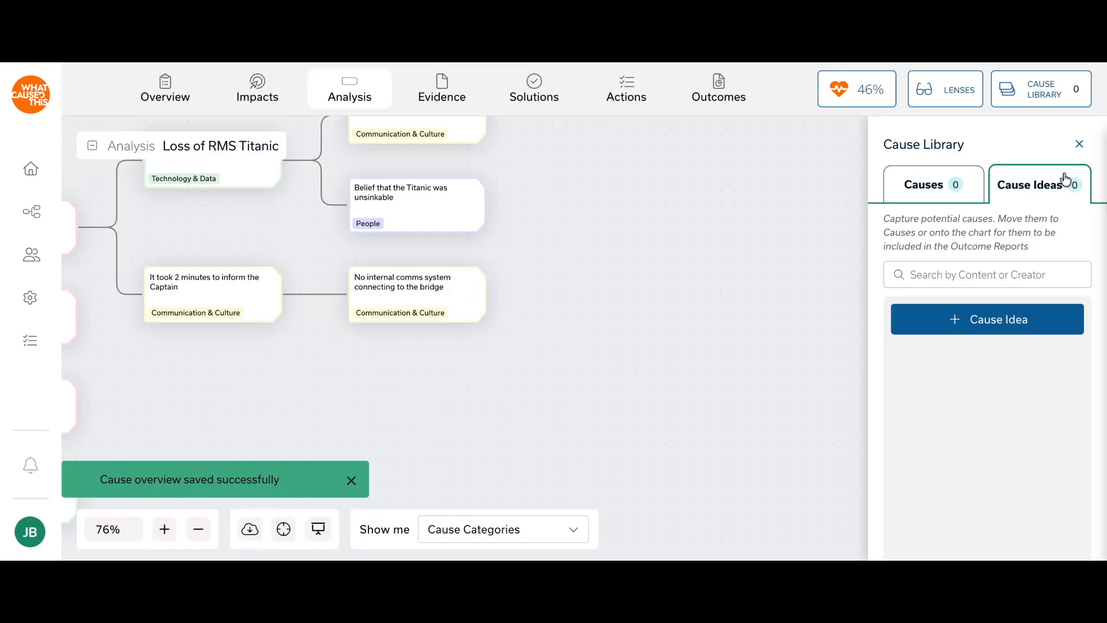
left_click(959, 189)
left_click(1076, 147)
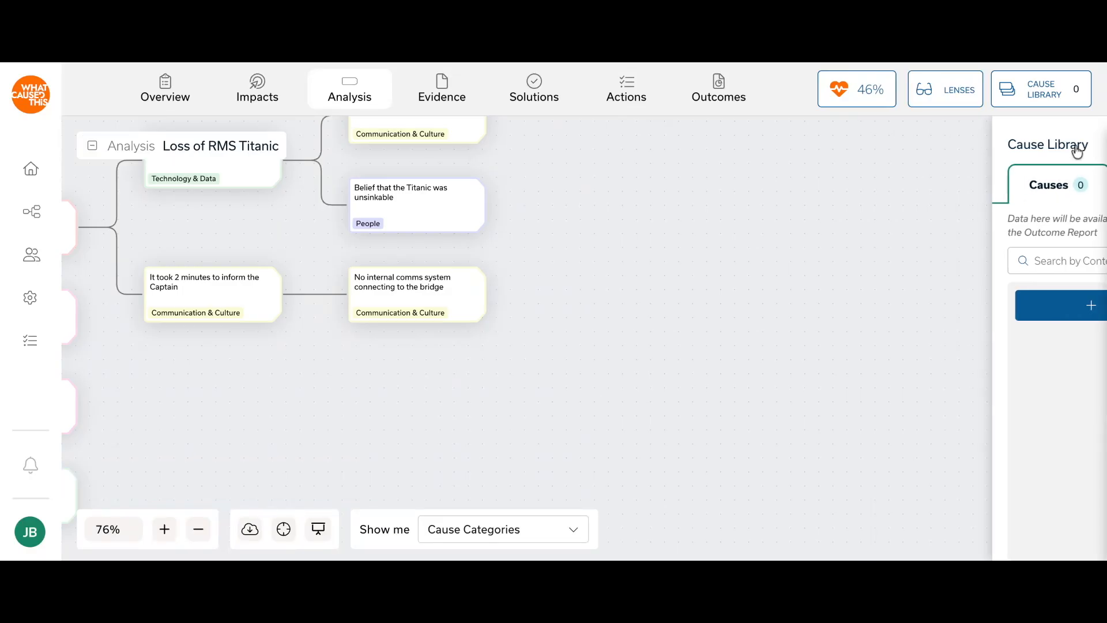
left_click(197, 530)
left_click(197, 530)
left_click(197, 531)
left_click(197, 530)
left_click(198, 530)
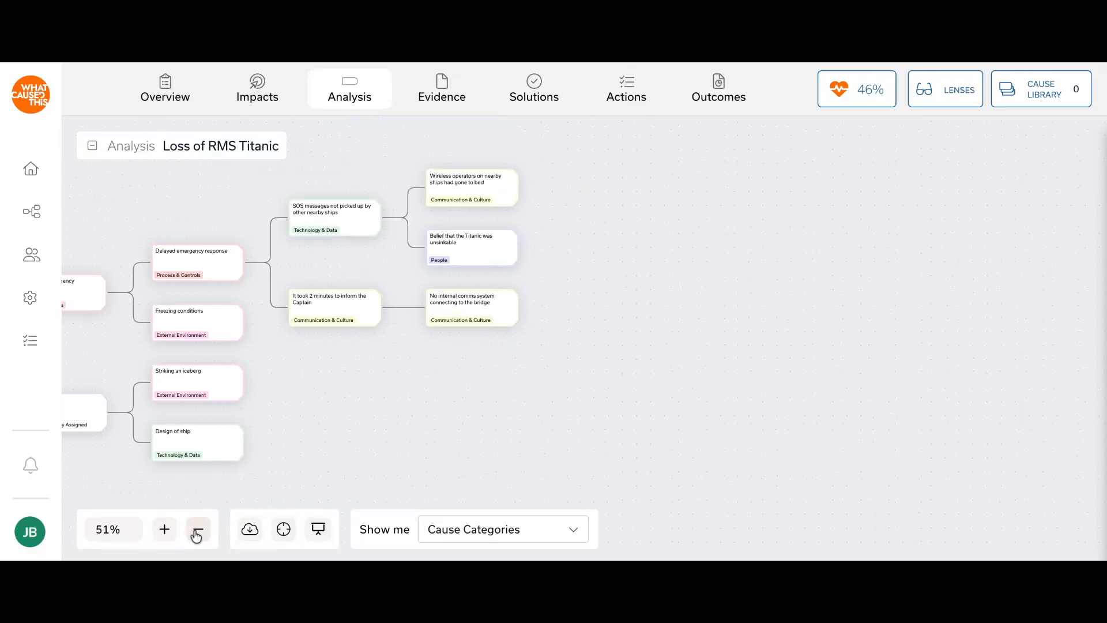
left_click_drag(370, 423, 627, 400)
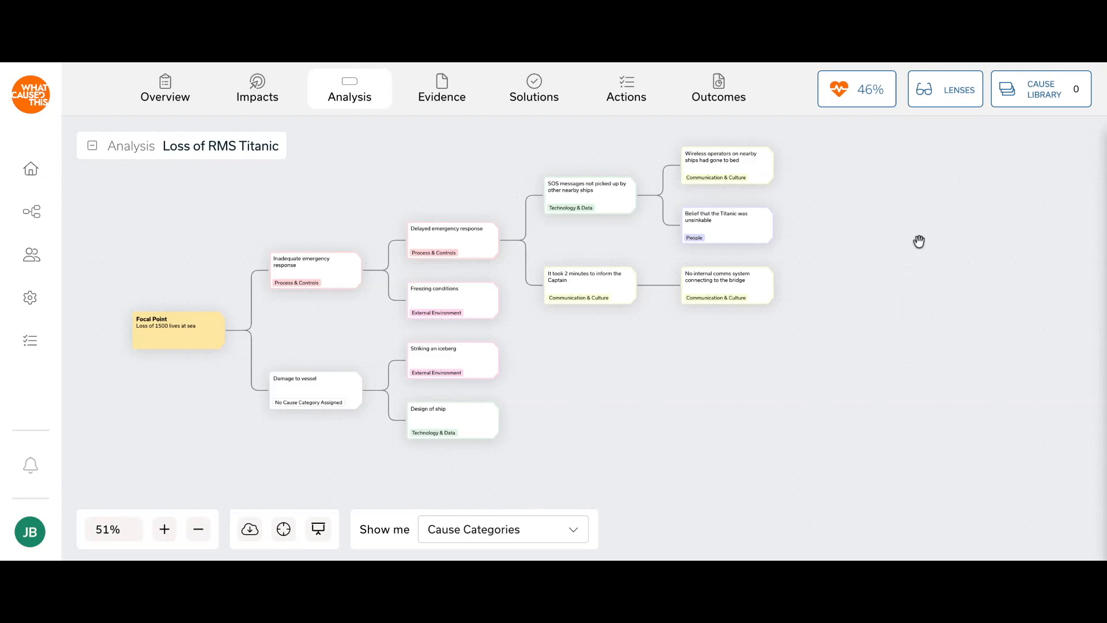
Step: Recheck the library's Cause Ideas and Causes lists, and view the full cause chart at 61% zoom
left_click(1040, 88)
left_click(1046, 183)
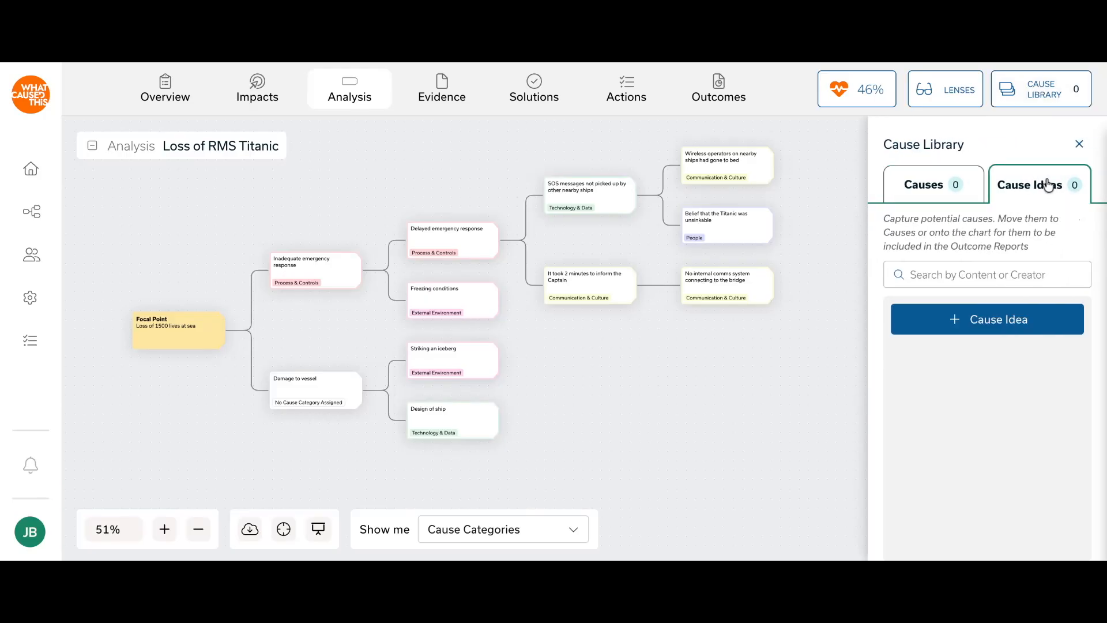
left_click(954, 192)
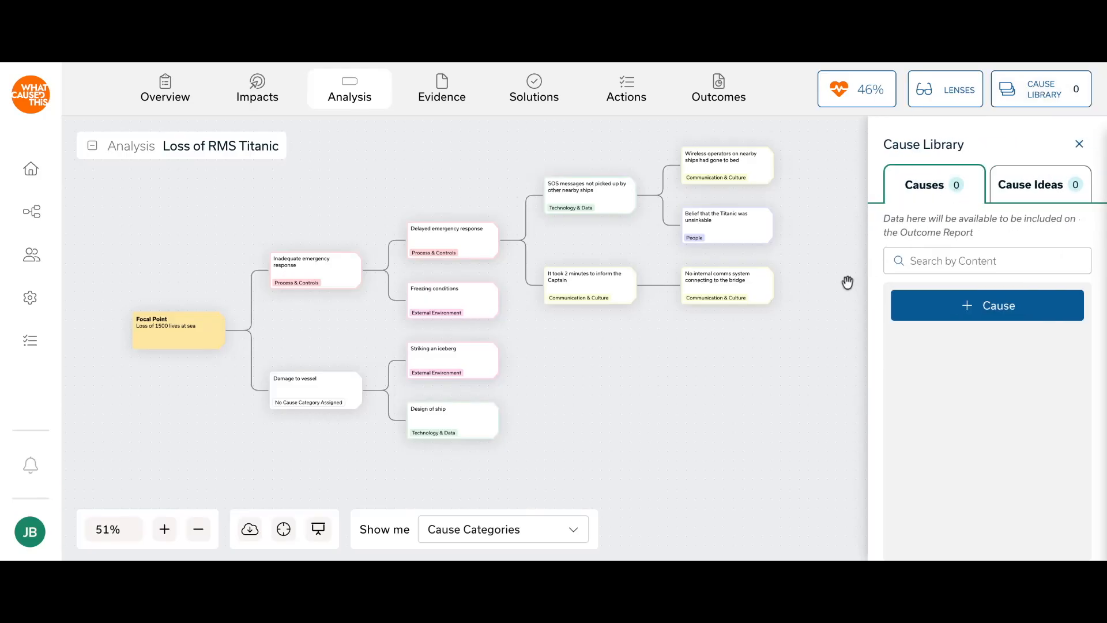
left_click(1079, 144)
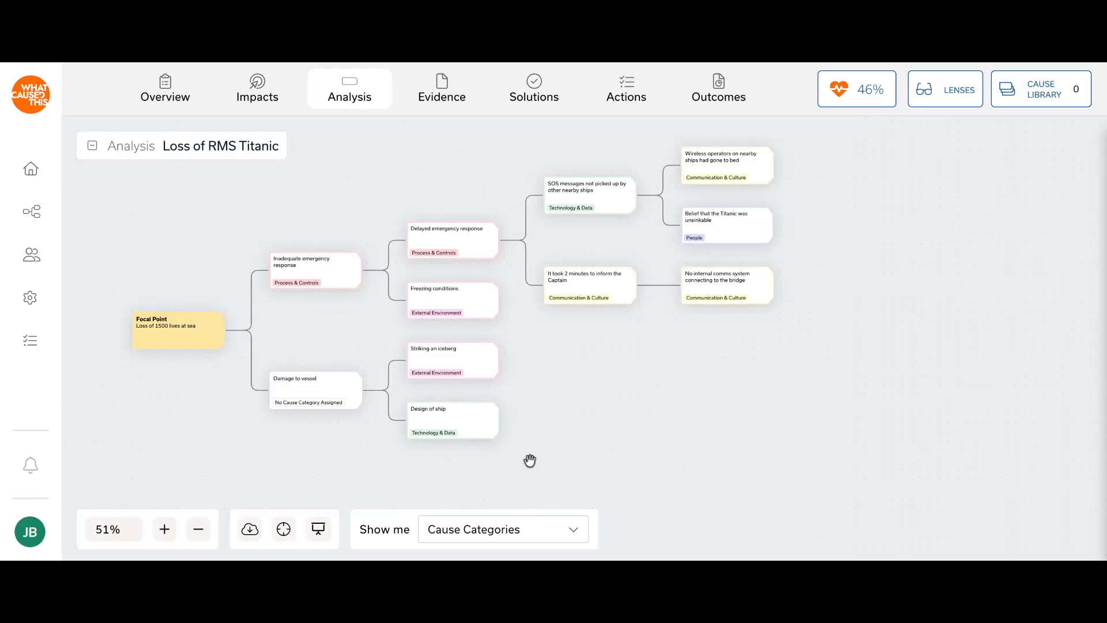
left_click(165, 529)
left_click(165, 530)
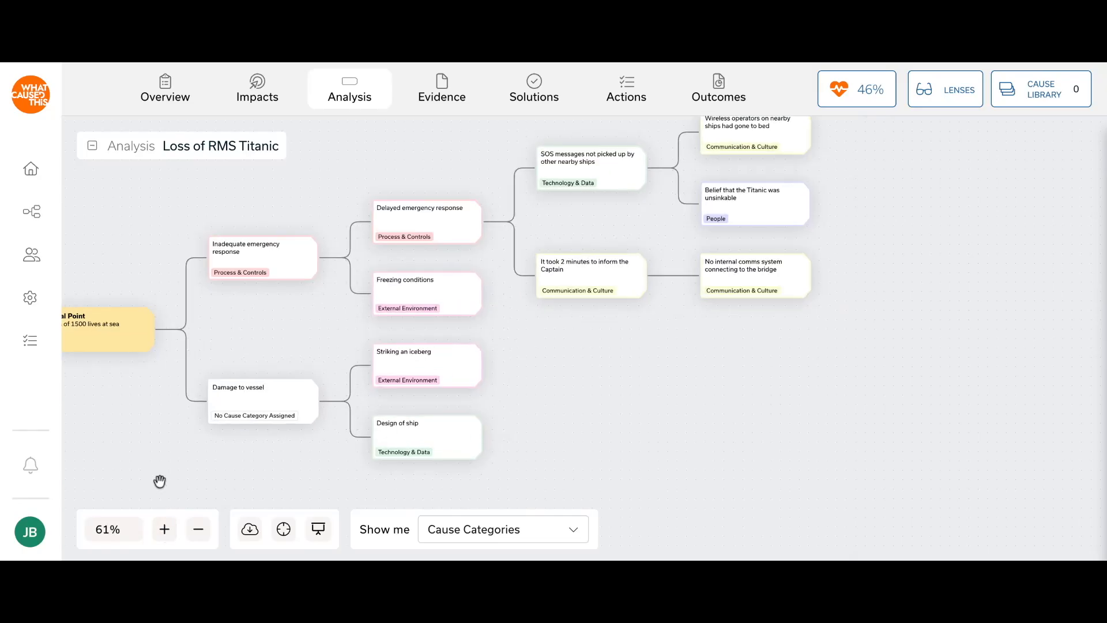
left_click_drag(173, 438, 216, 456)
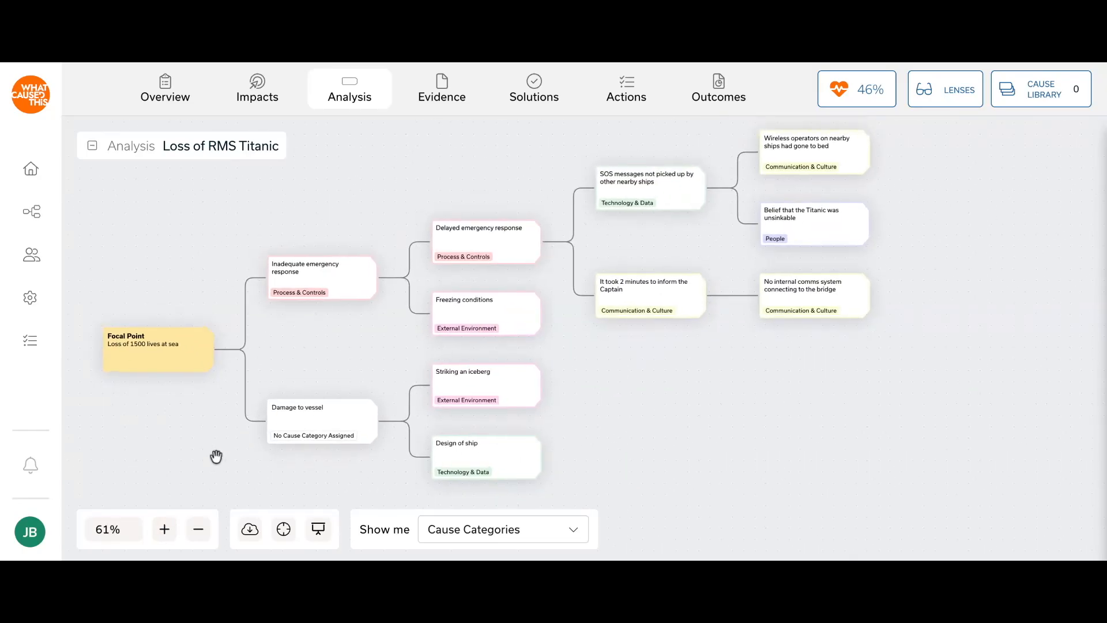